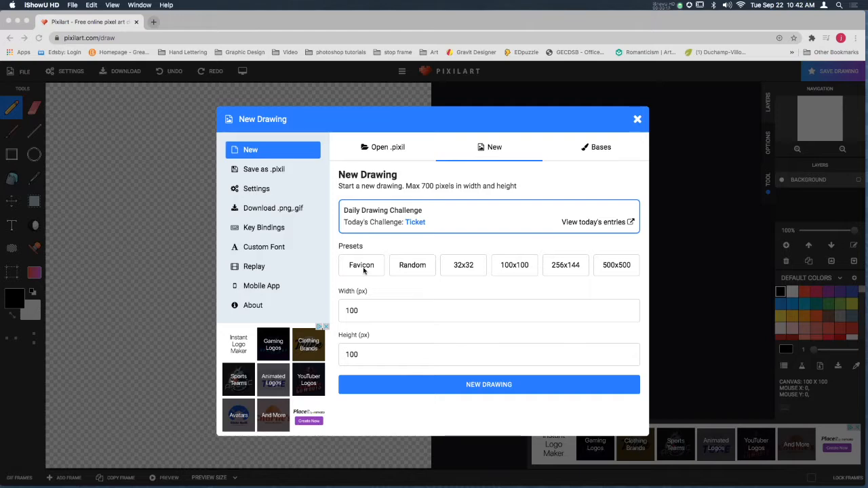
Create a new drawing from the Favicon preset and choose the Gradient tool with teal as the primary colour
{"action": "left_click", "coordinate": [362, 266]}
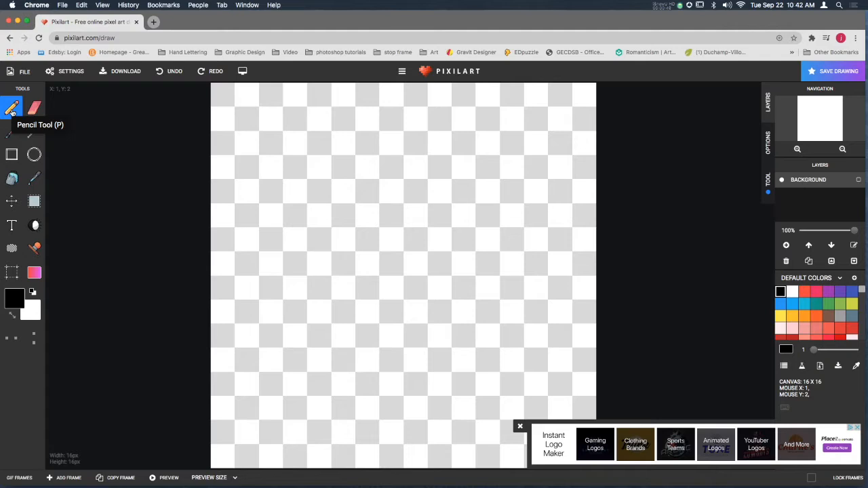
{"action": "left_click", "coordinate": [33, 275]}
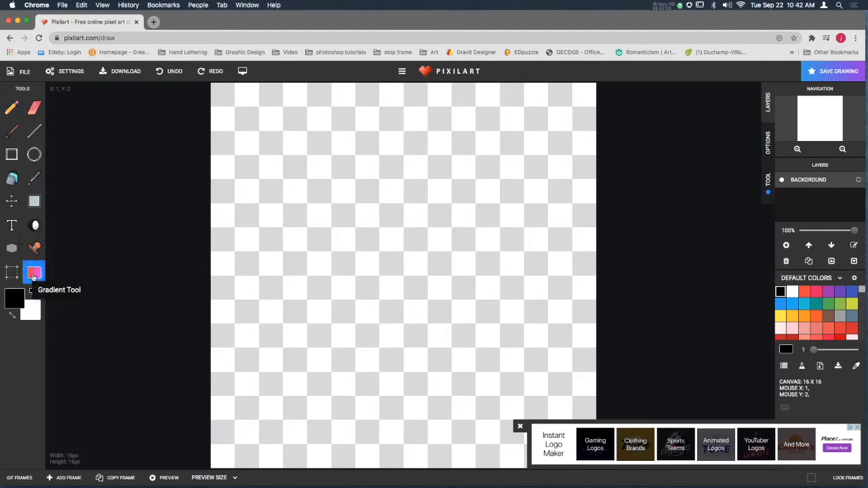
{"action": "left_click", "coordinate": [817, 303]}
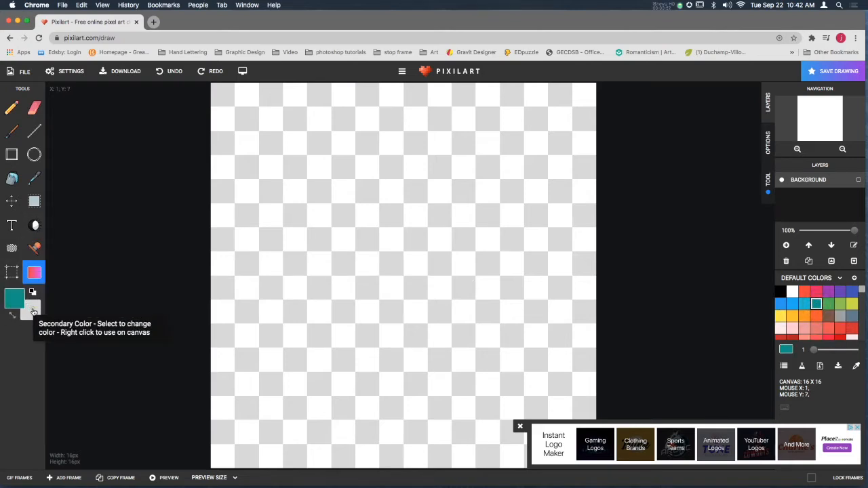
Set the secondary colour to a light yellow for the end of the gradient
{"action": "left_click", "coordinate": [34, 312]}
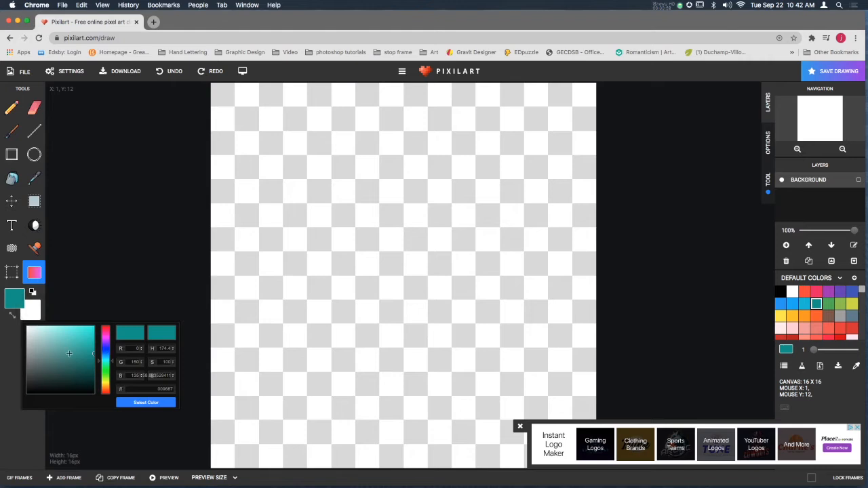
{"action": "left_click", "coordinate": [106, 382]}
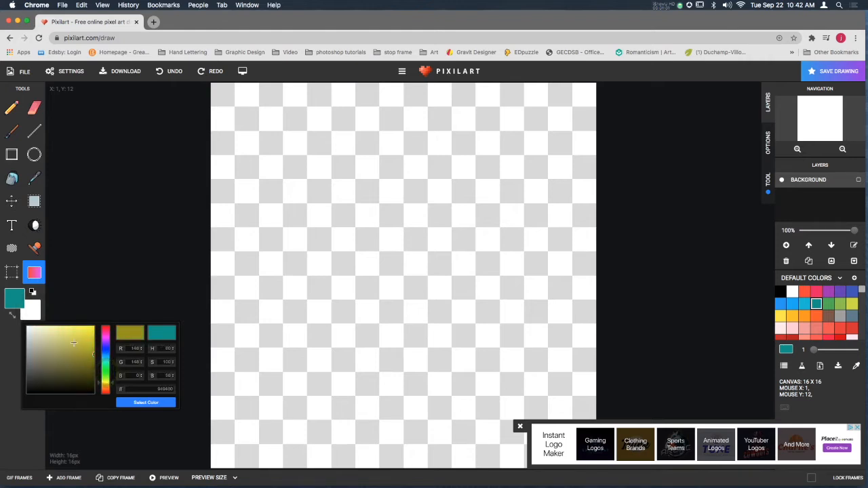
{"action": "left_click", "coordinate": [67, 331]}
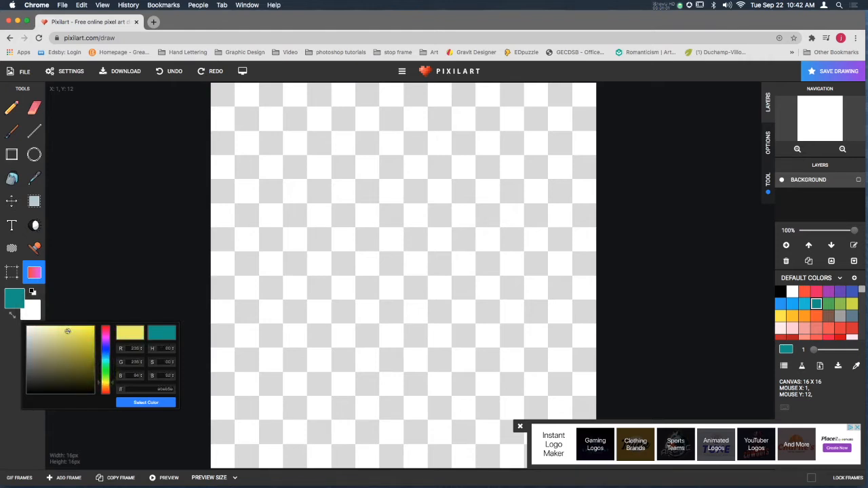
{"action": "left_click", "coordinate": [141, 405]}
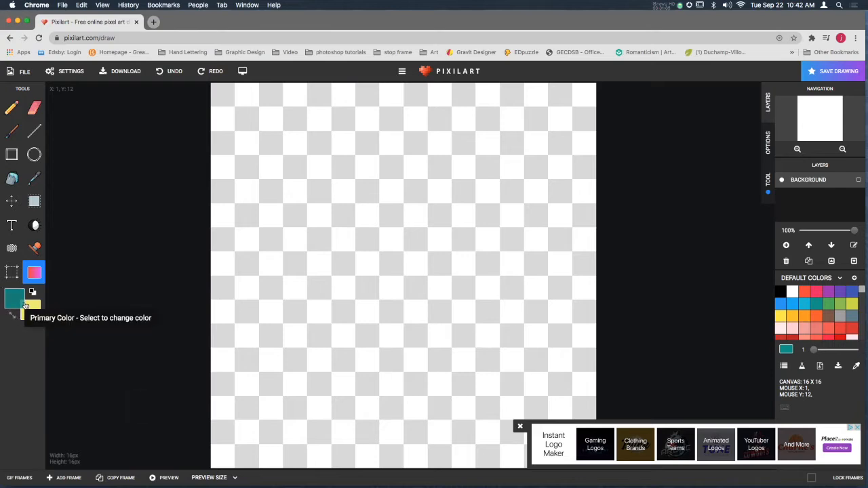
Fill the background with a diagonal gradient from teal in the upper-left corner to yellow in the lower-right, and dismiss the ad banner
{"action": "left_click_drag", "start_coordinate": [228, 109], "coordinate": [323, 143]}
{"action": "left_click_drag", "start_coordinate": [363, 171], "coordinate": [479, 370]}
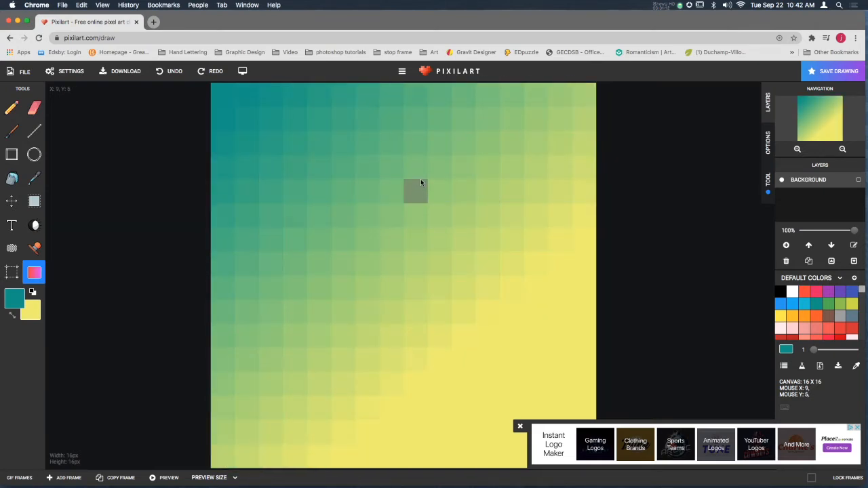
{"action": "left_click_drag", "start_coordinate": [395, 291], "coordinate": [459, 268]}
{"action": "left_click_drag", "start_coordinate": [222, 84], "coordinate": [601, 450]}
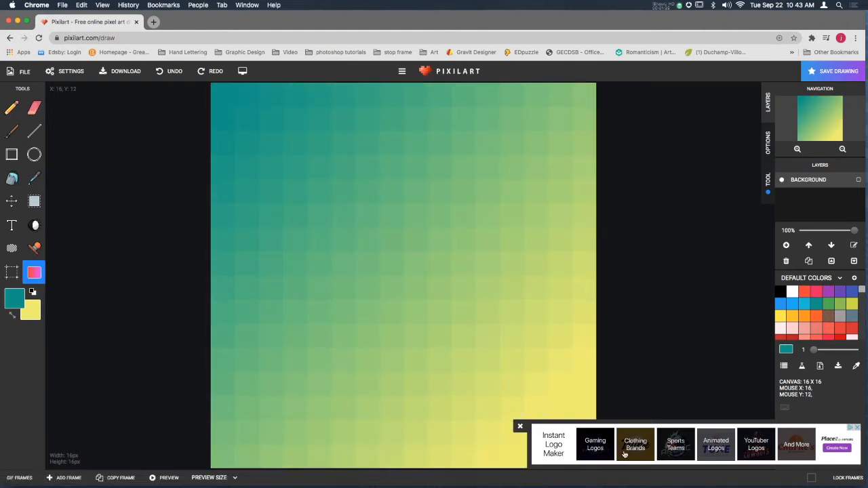
{"action": "left_click", "coordinate": [520, 429]}
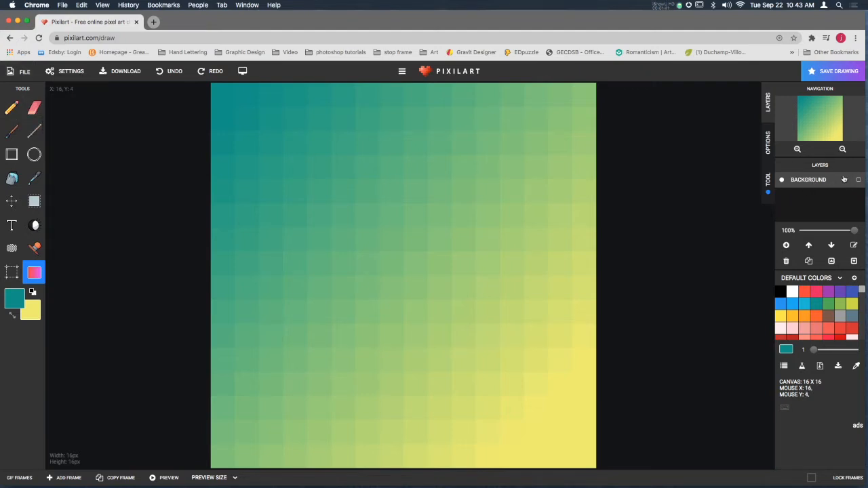
Add a new layer above the background, and switch the background layer's visibility off and on again
{"action": "left_click", "coordinate": [787, 246]}
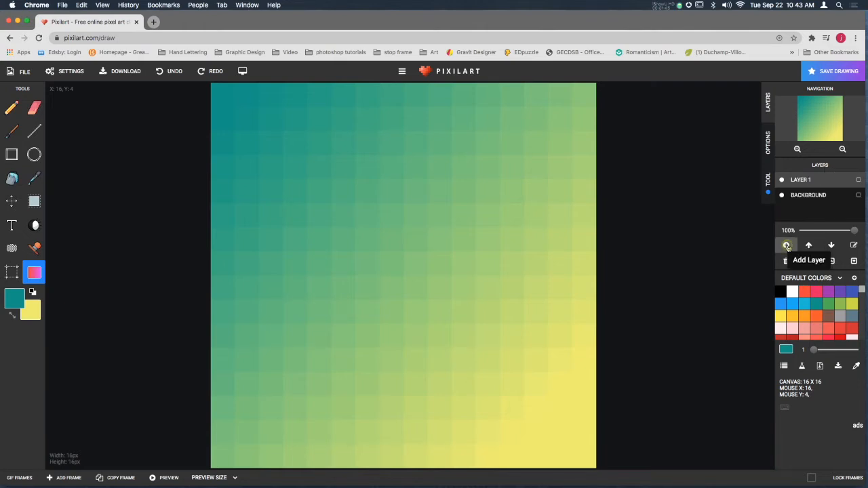
{"action": "left_click", "coordinate": [782, 196]}
{"action": "left_click", "coordinate": [783, 196]}
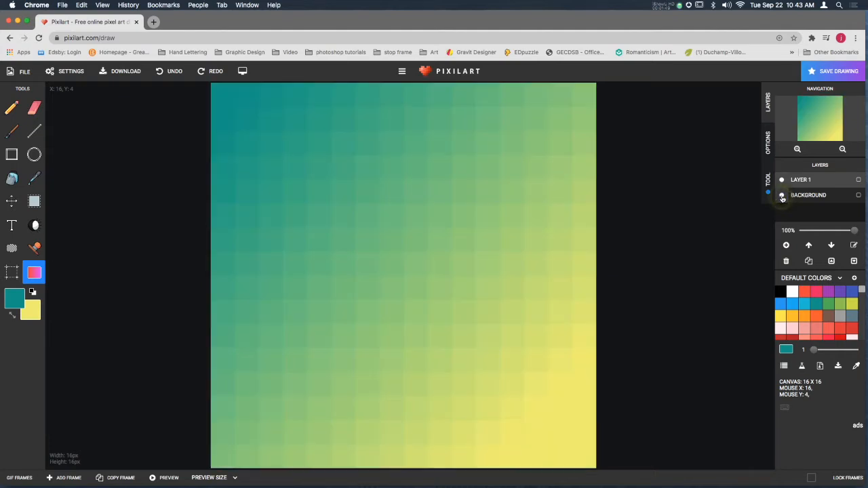
Choose the Brush tool and reset the primary and secondary colours to black and white
{"action": "left_click", "coordinate": [14, 130]}
{"action": "left_click", "coordinate": [13, 111]}
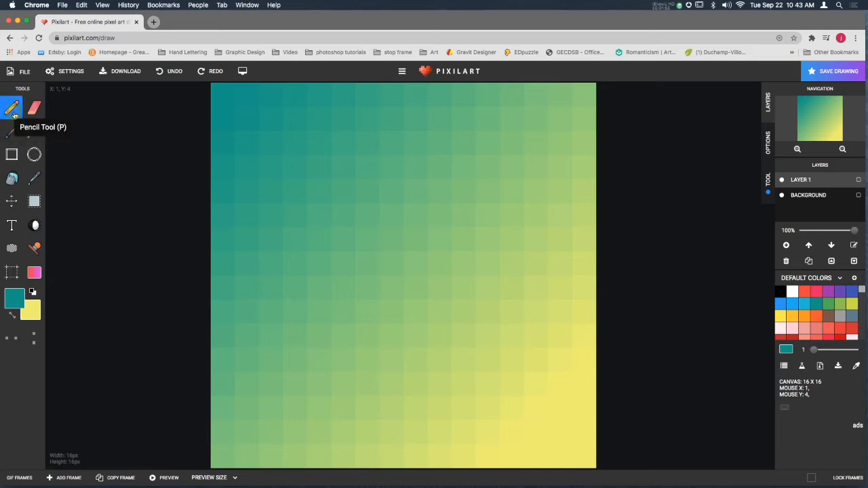
{"action": "left_click", "coordinate": [12, 131]}
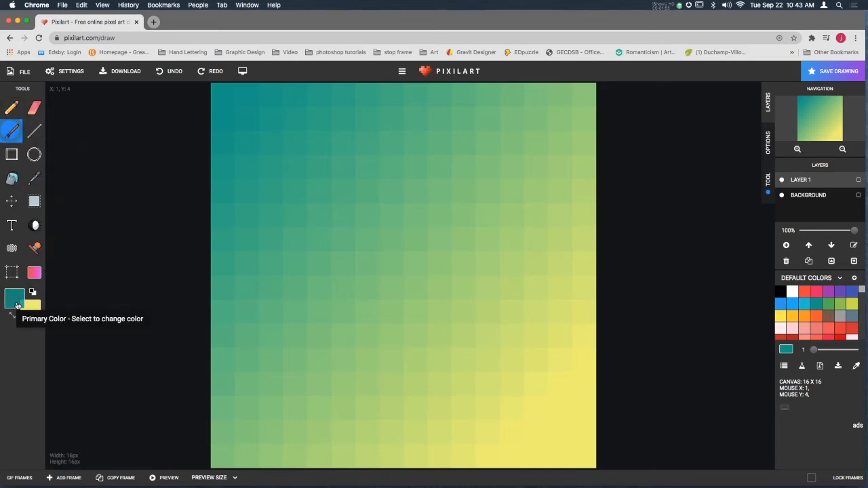
{"action": "left_click", "coordinate": [31, 293]}
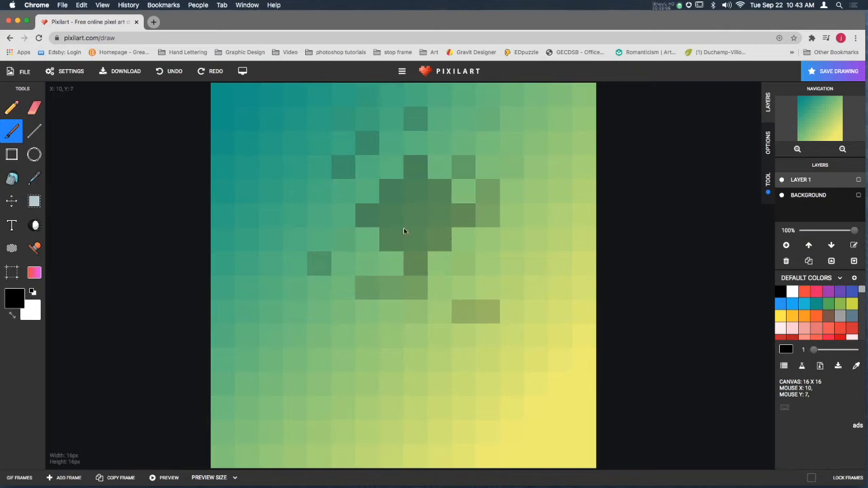
Try a broad freehand brush stroke across the middle of the canvas on Layer 1 and undo it
{"action": "mouse_move", "coordinate": [431, 263]}
{"action": "left_mouse_down"}
{"action": "mouse_move", "coordinate": [327, 316]}
{"action": "mouse_move", "coordinate": [324, 304]}
{"action": "left_mouse_up"}
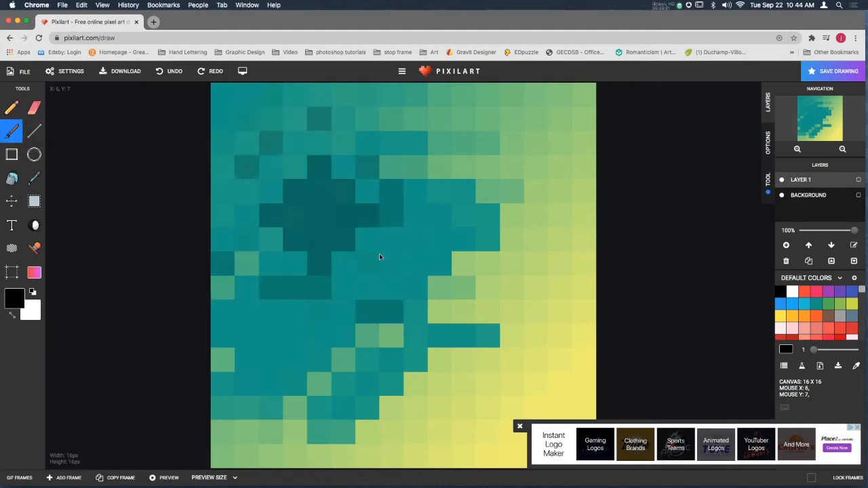
{"action": "left_click", "coordinate": [25, 71]}
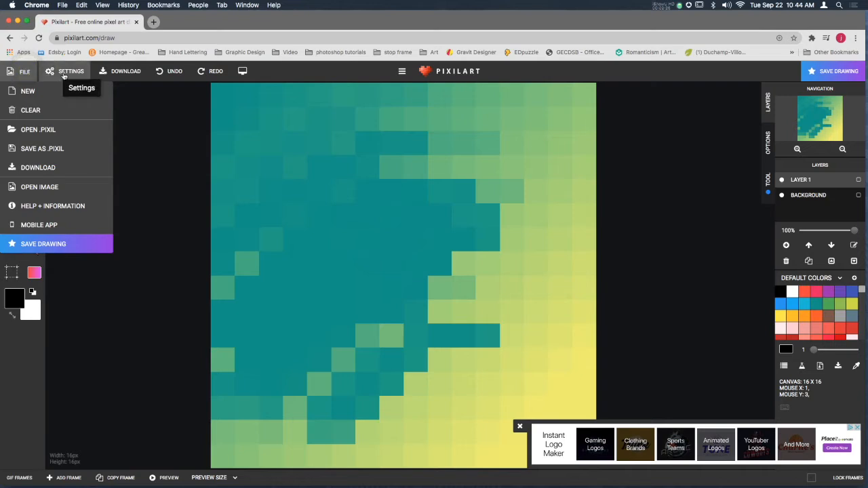
{"action": "left_click", "coordinate": [166, 73]}
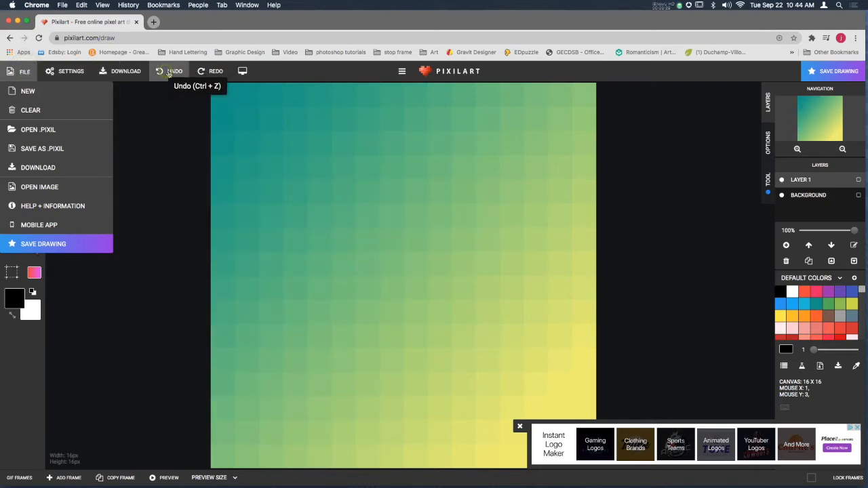
{"action": "left_click", "coordinate": [167, 74]}
{"action": "left_click", "coordinate": [215, 74]}
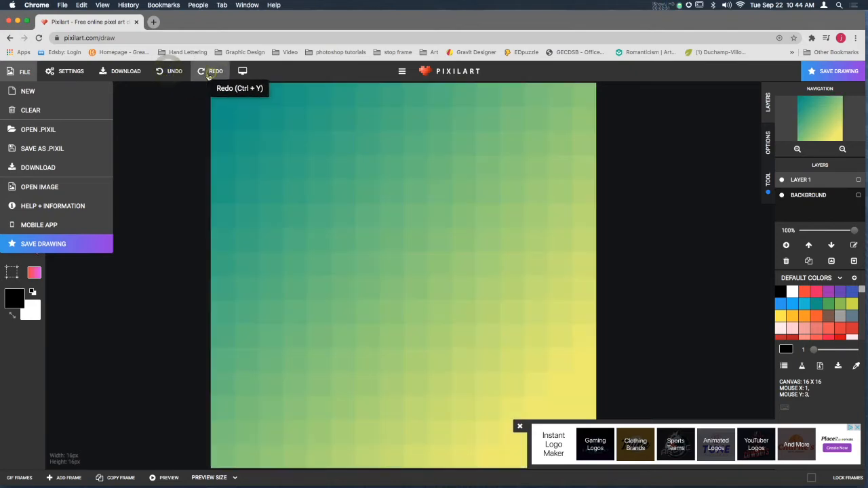
Switch to the Pencil tool and dismiss the ad banner covering the canvas
{"action": "left_click", "coordinate": [27, 72]}
{"action": "left_click", "coordinate": [15, 109]}
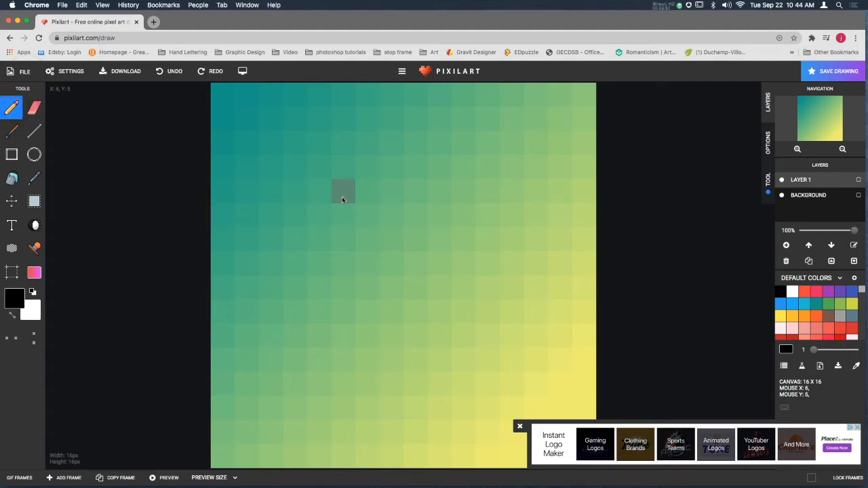
{"action": "left_click", "coordinate": [520, 426]}
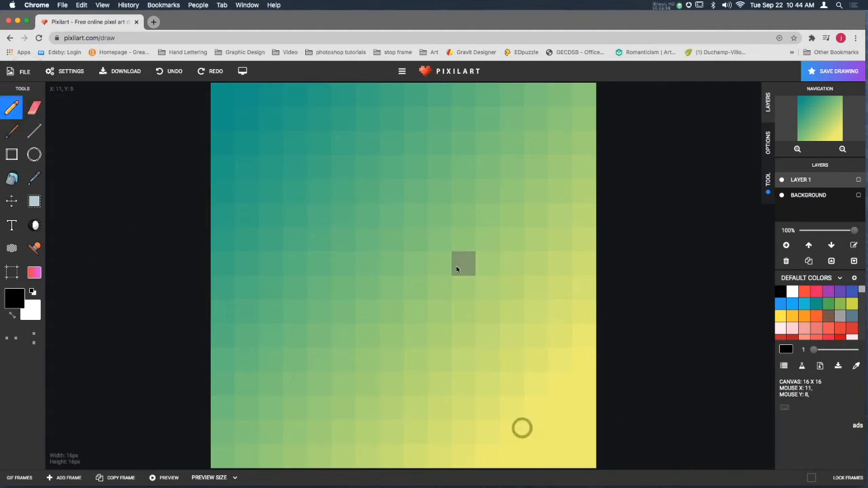
Draw a few scattered black test pixels in the upper half of the canvas and undo them all
{"action": "left_click", "coordinate": [319, 146]}
{"action": "left_click", "coordinate": [415, 168]}
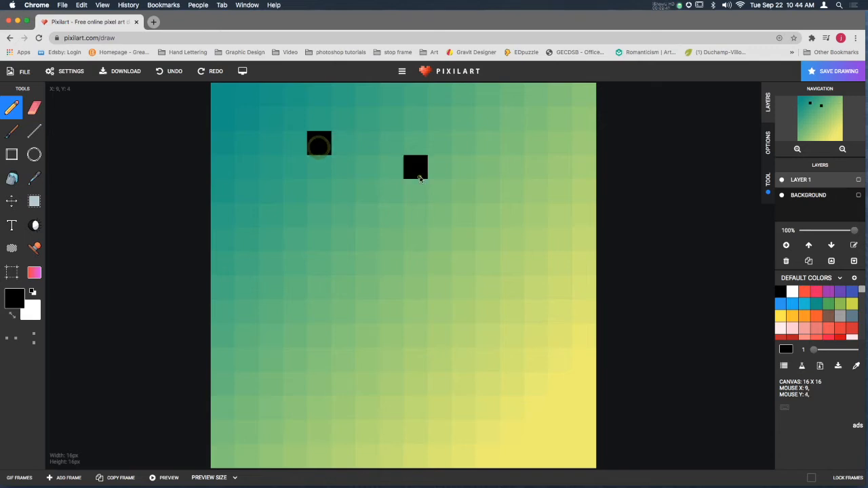
{"action": "left_click", "coordinate": [390, 190]}
{"action": "left_click", "coordinate": [367, 214]}
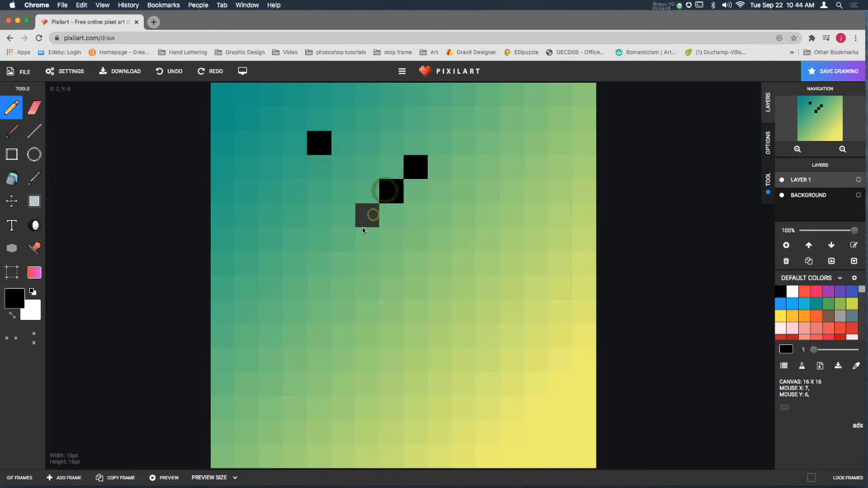
{"action": "left_click_drag", "start_coordinate": [363, 227], "coordinate": [354, 237]}
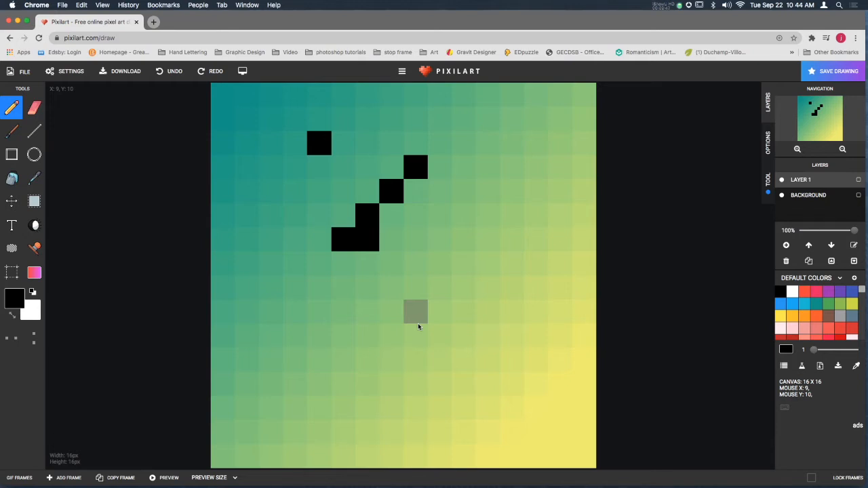
{"action": "key", "text": "ctrl+z"}
{"action": "key", "text": "ctrl+z"}
{"action": "key", "text": "ctrl+z"}
{"action": "key", "text": "ctrl+z"}
{"action": "key", "text": "ctrl+z"}
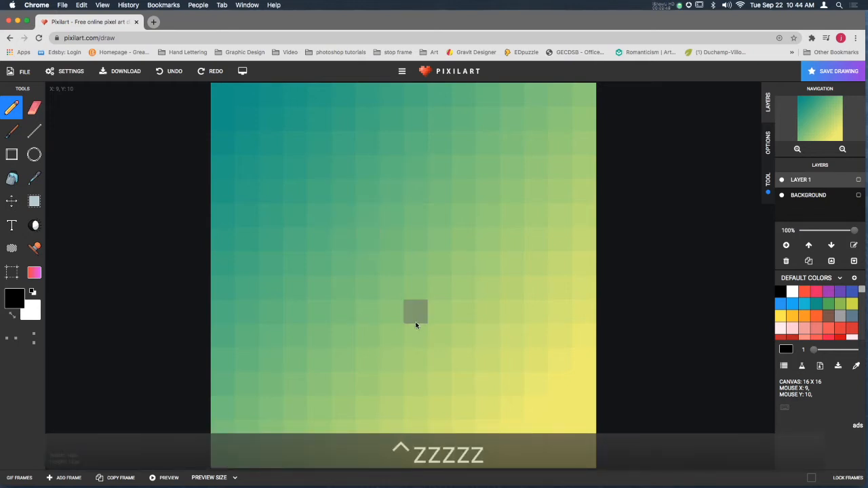
Draw the black parts of two mirrored eyes: a two-pixel-tall outer bar and a single lower inner pixel each
{"action": "left_click", "coordinate": [316, 192]}
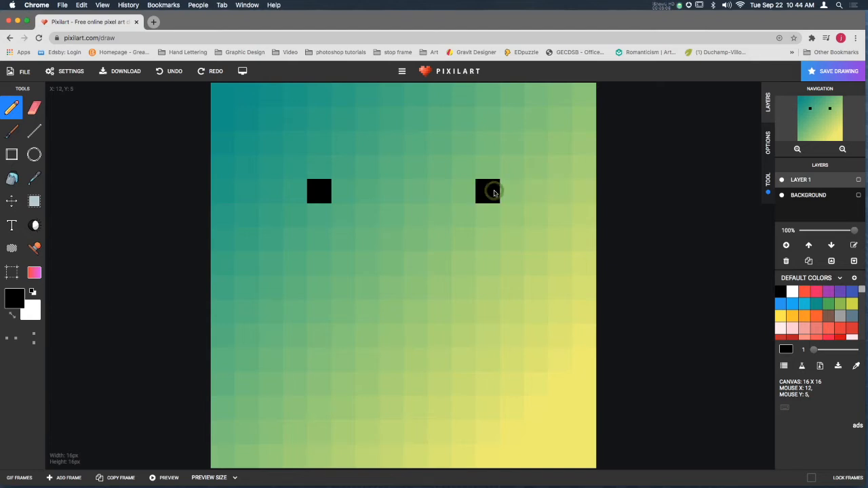
{"action": "left_click", "coordinate": [491, 213]}
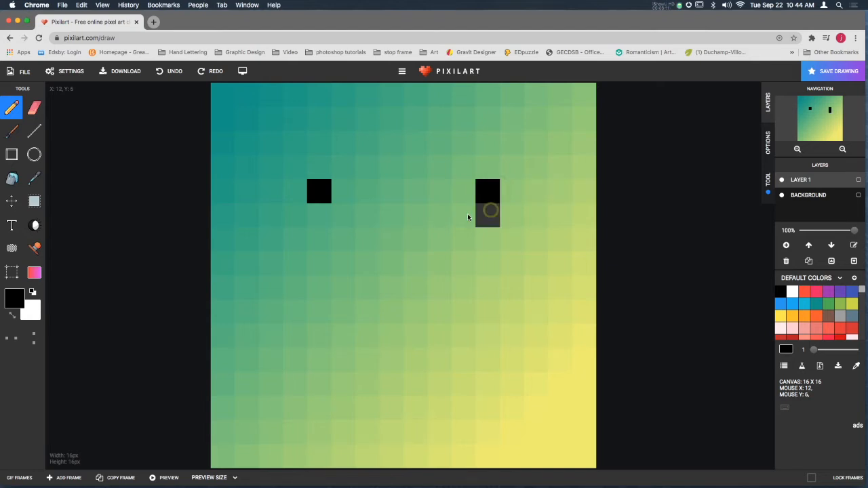
{"action": "left_click", "coordinate": [437, 220]}
{"action": "left_click", "coordinate": [317, 219]}
{"action": "left_click", "coordinate": [361, 216]}
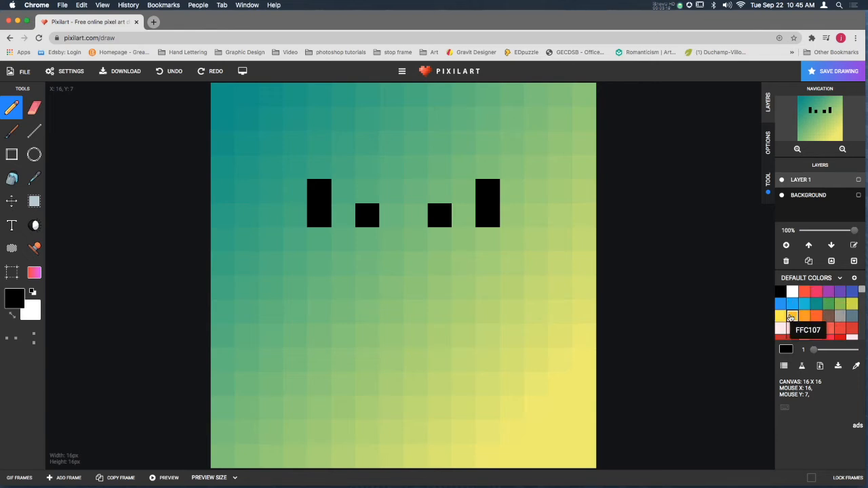
Fill the two-pixel-tall gap inside each eye with blue 3F51B5
{"action": "left_click", "coordinate": [852, 292]}
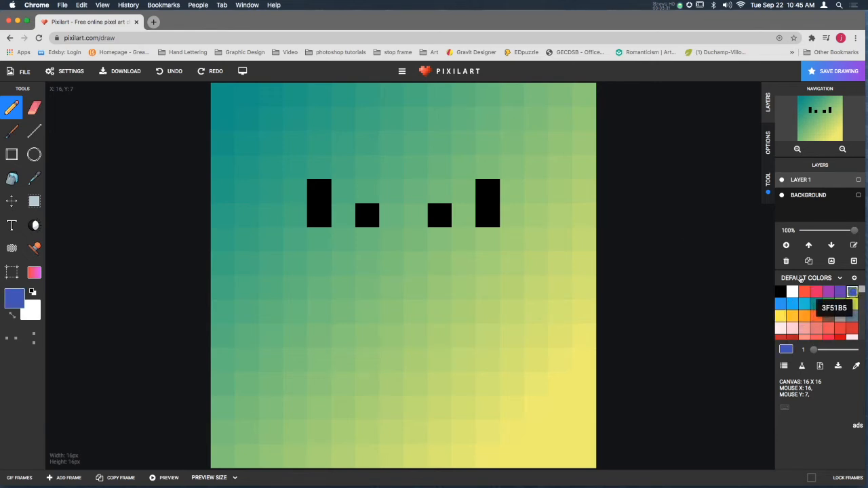
{"action": "left_click", "coordinate": [464, 196]}
{"action": "left_click", "coordinate": [342, 195]}
{"action": "left_click", "coordinate": [335, 217]}
{"action": "left_click", "coordinate": [465, 211]}
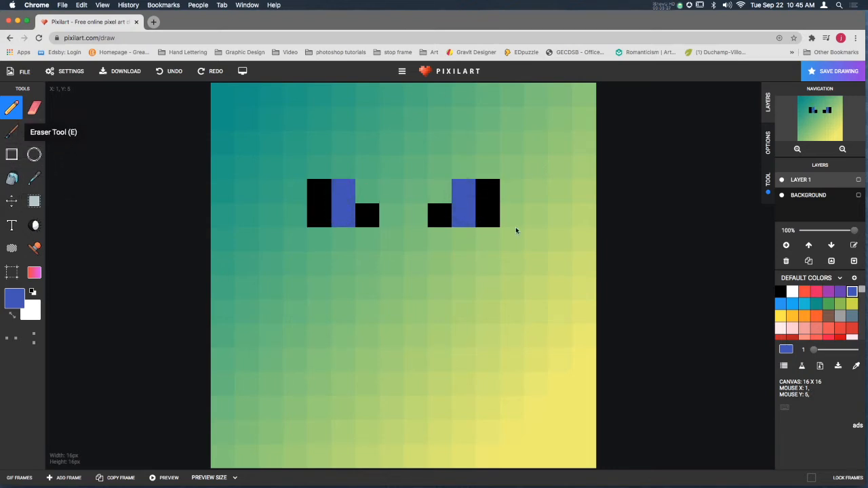
Draw a black smiling mouth below the eyes, with a six-pixel-wide base and two diagonal pixels rising at each end
{"action": "left_click", "coordinate": [779, 293]}
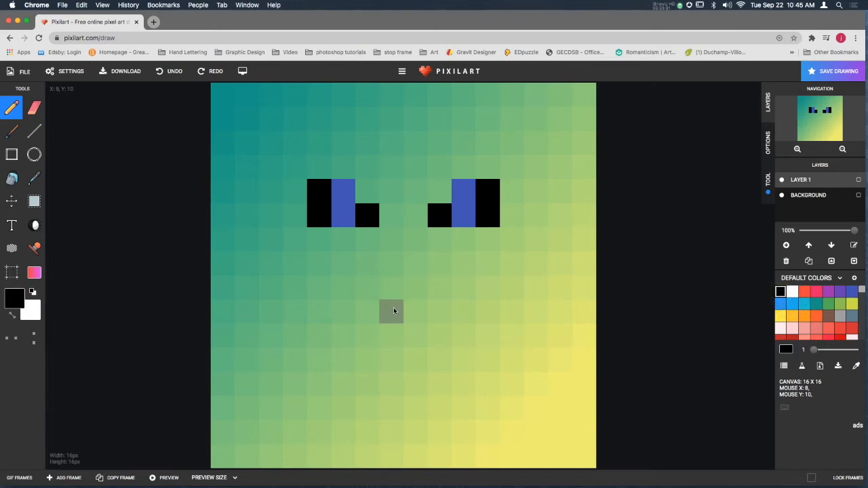
{"action": "left_click", "coordinate": [296, 335]}
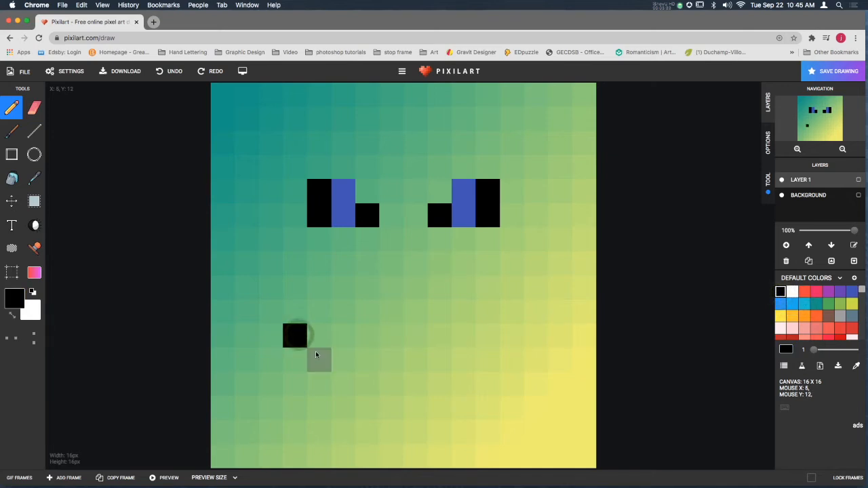
{"action": "left_click", "coordinate": [317, 356]}
{"action": "left_click_drag", "start_coordinate": [361, 386], "coordinate": [462, 387]}
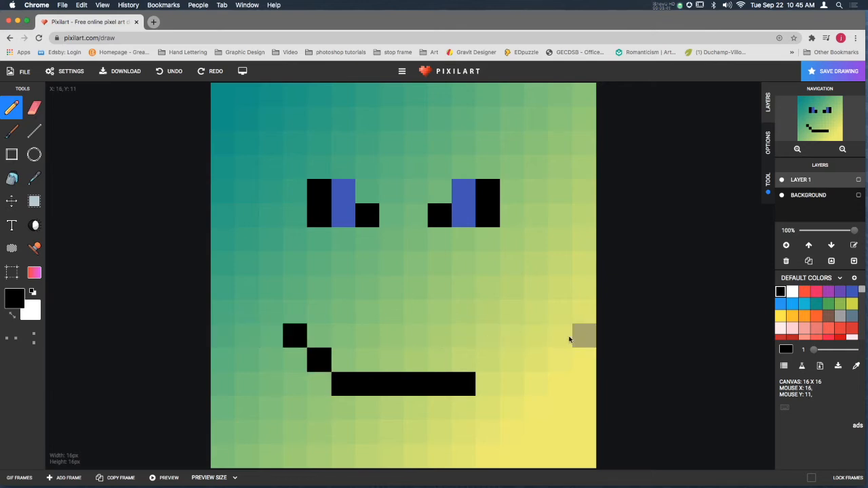
{"action": "left_click", "coordinate": [493, 359]}
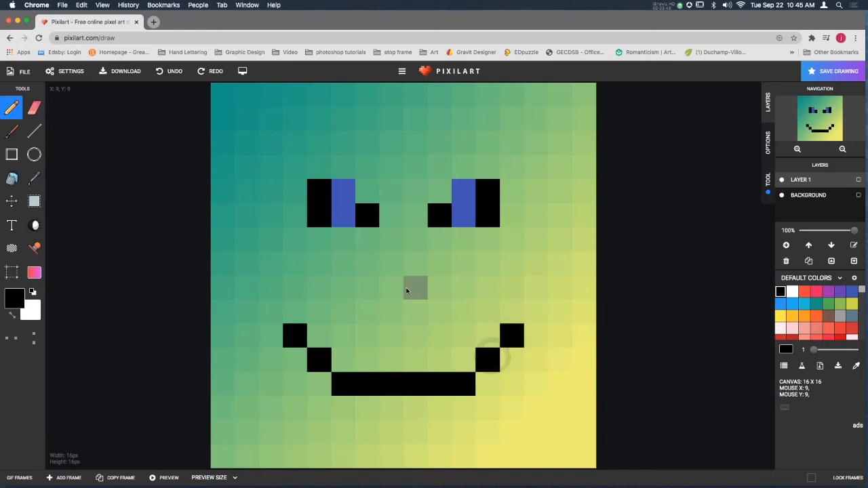
Draw a black nose above the mouth: a two-pixel-wide base with one diagonal pixel rising at each end
{"action": "left_click", "coordinate": [378, 309]}
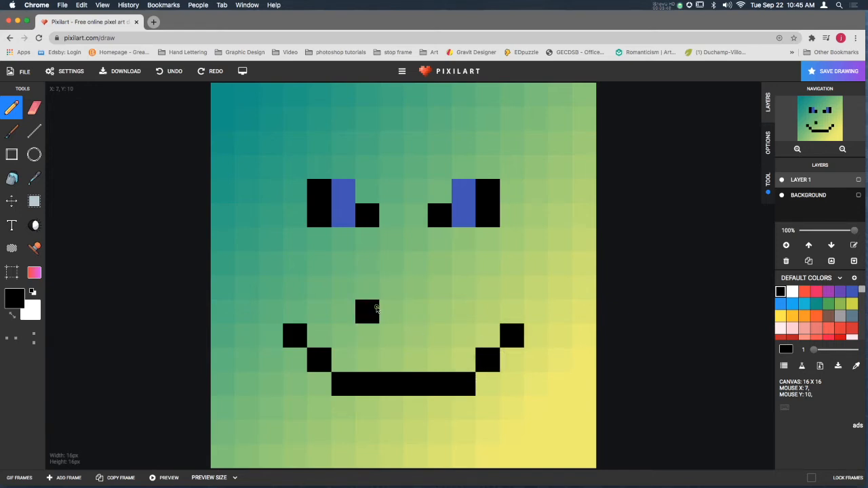
{"action": "left_click", "coordinate": [400, 329]}
{"action": "left_click", "coordinate": [421, 333]}
{"action": "left_click", "coordinate": [438, 313]}
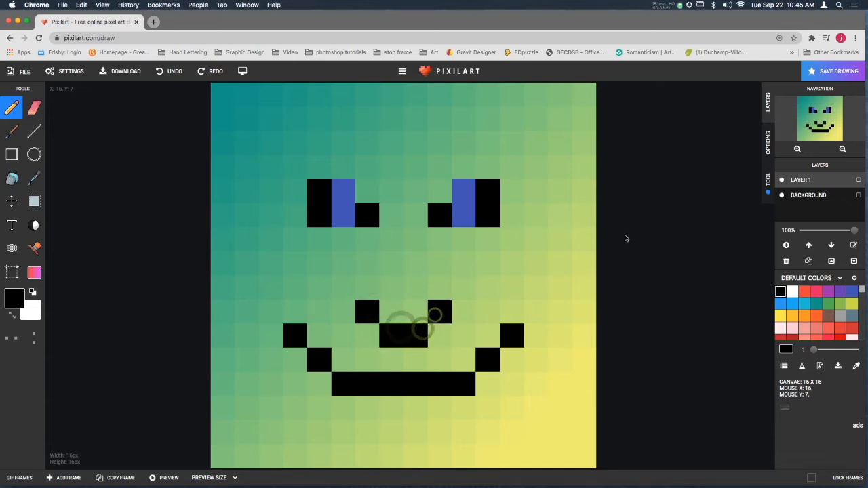
Draw a black 2 x 2 pixel block above the nose and erase it again
{"action": "left_click", "coordinate": [411, 286]}
{"action": "left_click", "coordinate": [390, 286]}
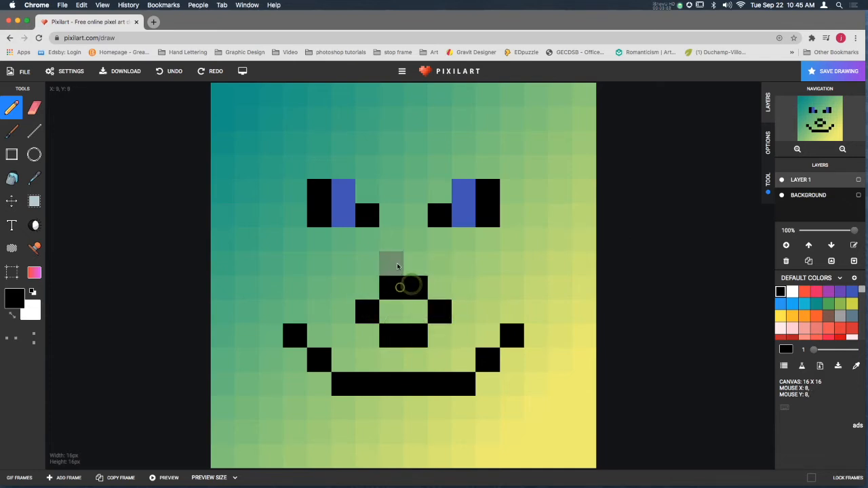
{"action": "left_click", "coordinate": [392, 263]}
{"action": "left_click", "coordinate": [411, 263]}
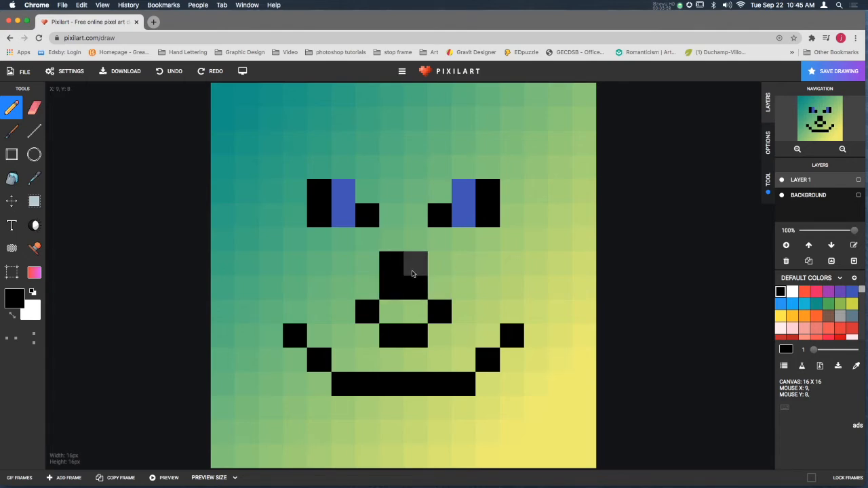
{"action": "left_click", "coordinate": [34, 107]}
{"action": "left_click", "coordinate": [416, 265]}
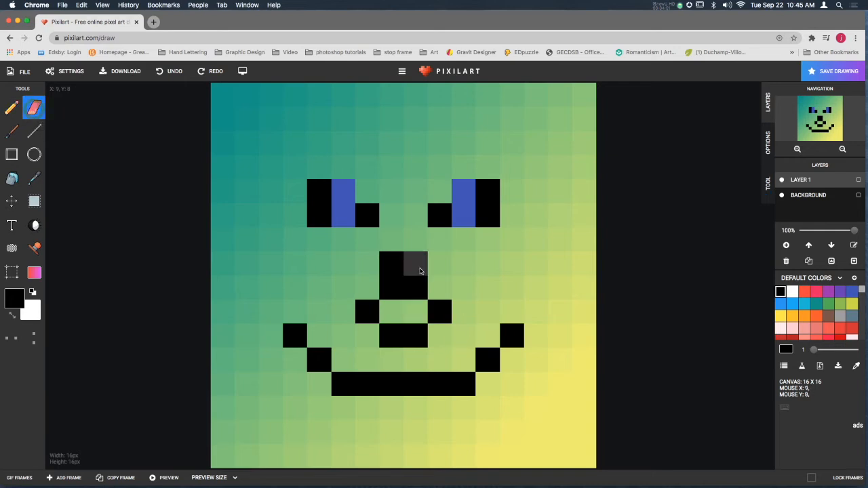
{"action": "left_click", "coordinate": [401, 265]}
{"action": "left_click", "coordinate": [399, 285]}
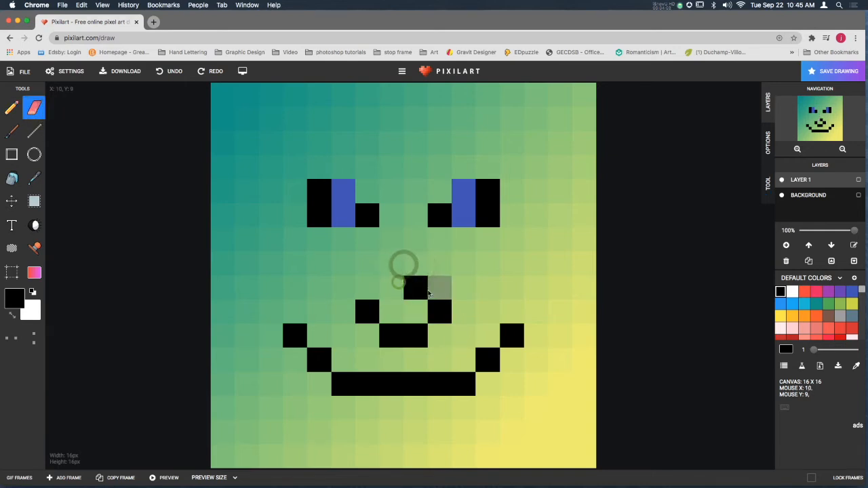
{"action": "left_click", "coordinate": [422, 287]}
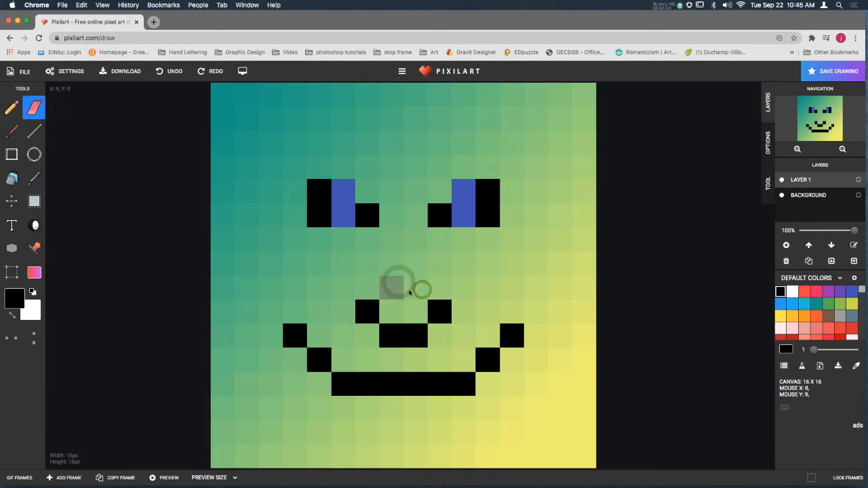
Erase four pixels on the Background layer between and beside the facial features, and undo all the erasures
{"action": "left_click", "coordinate": [793, 196]}
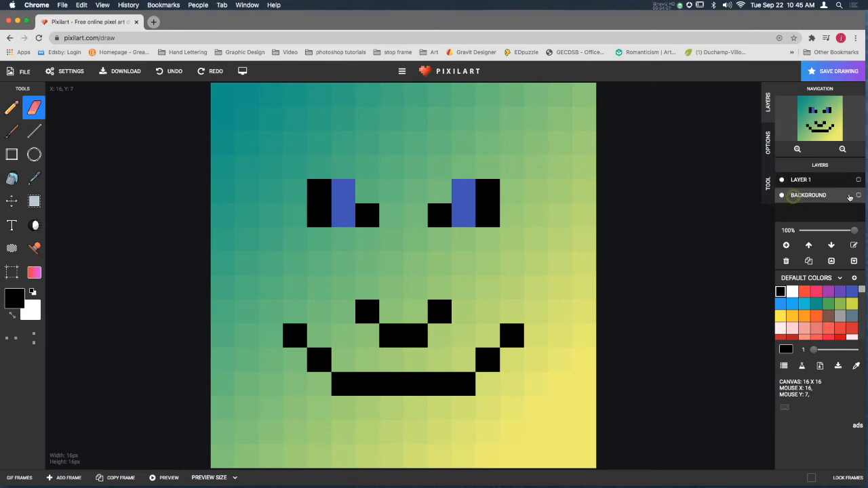
{"action": "left_click", "coordinate": [388, 265]}
{"action": "left_click", "coordinate": [419, 265]}
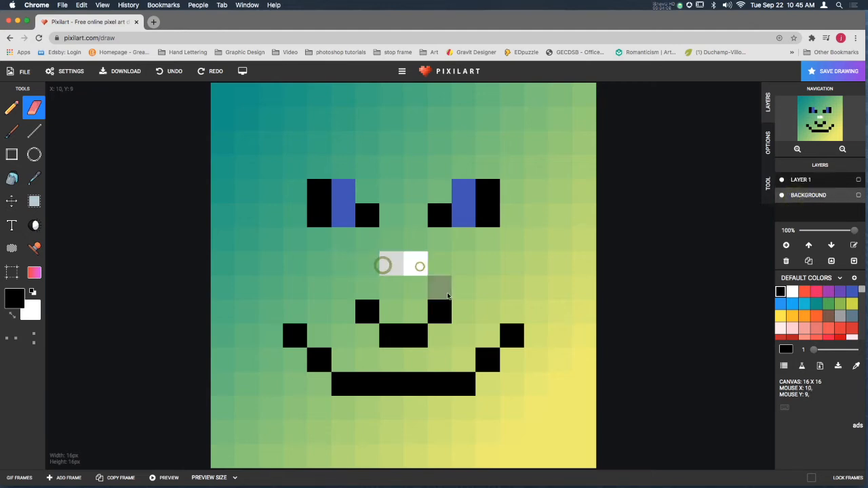
{"action": "left_click", "coordinate": [488, 288]}
{"action": "left_click", "coordinate": [536, 263]}
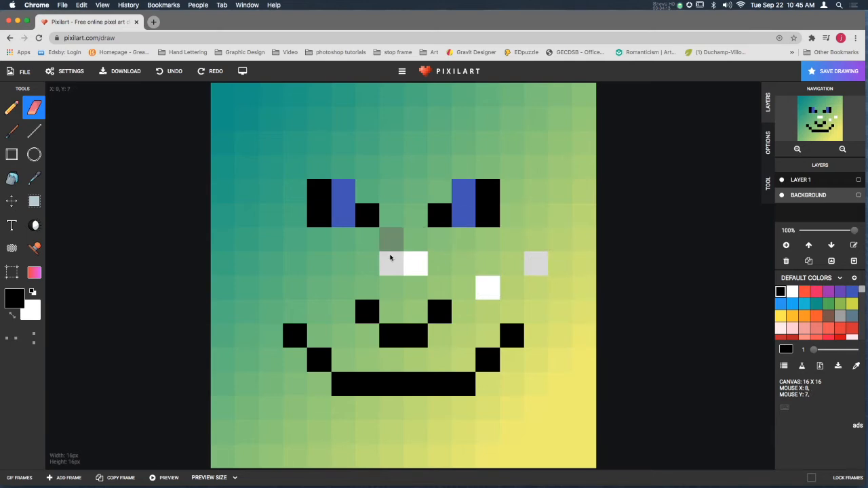
{"action": "left_click", "coordinate": [163, 71]}
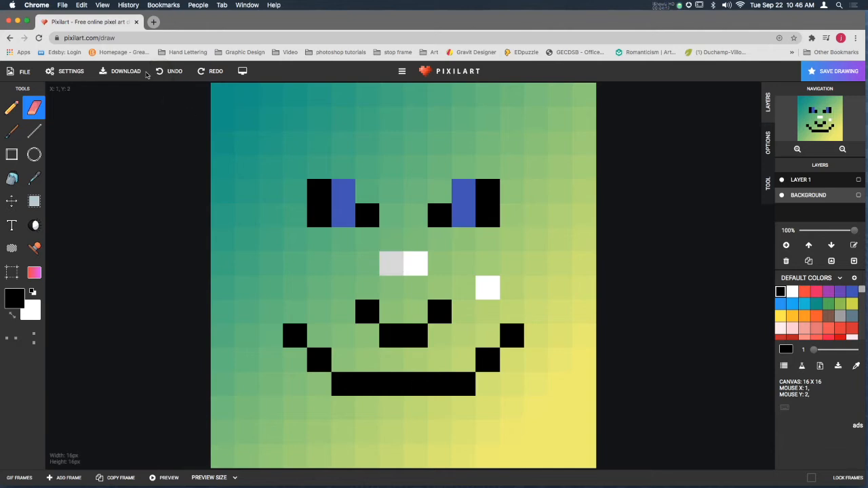
{"action": "left_click", "coordinate": [172, 74]}
{"action": "left_click", "coordinate": [173, 73]}
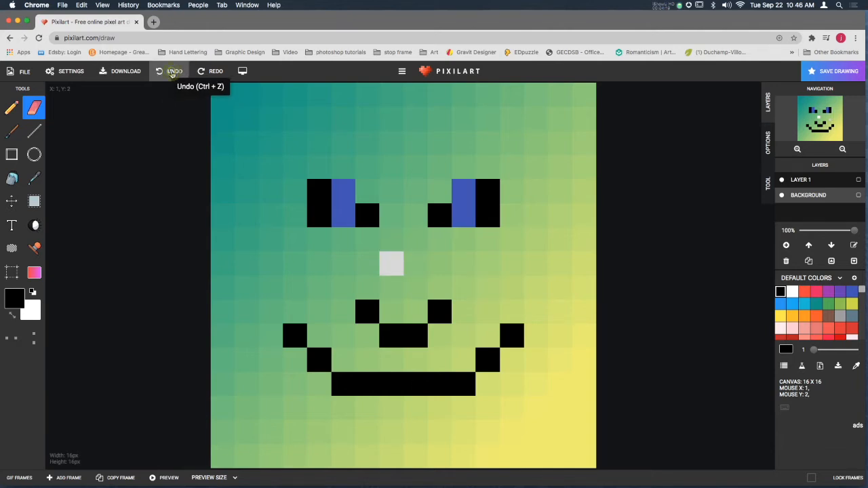
{"action": "left_click", "coordinate": [173, 73]}
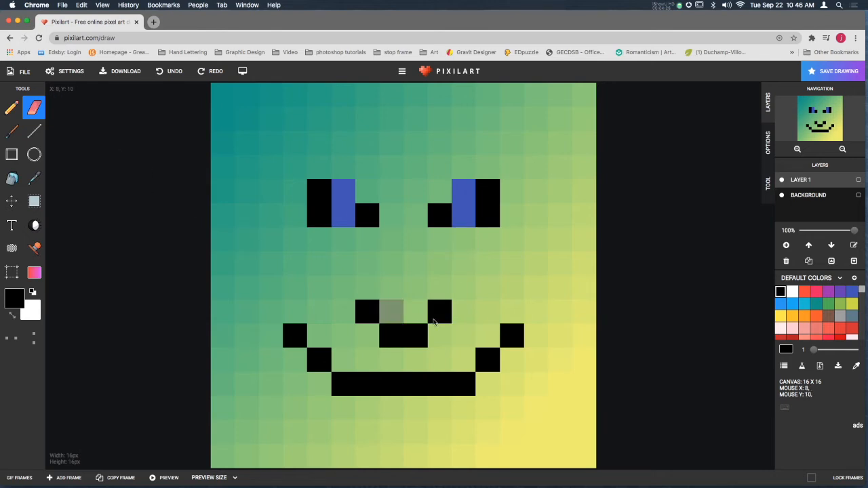
Erase the black nose from Layer 1 and try the Move tool on that layer's artwork
{"action": "left_click", "coordinate": [377, 312]}
{"action": "left_click", "coordinate": [440, 317]}
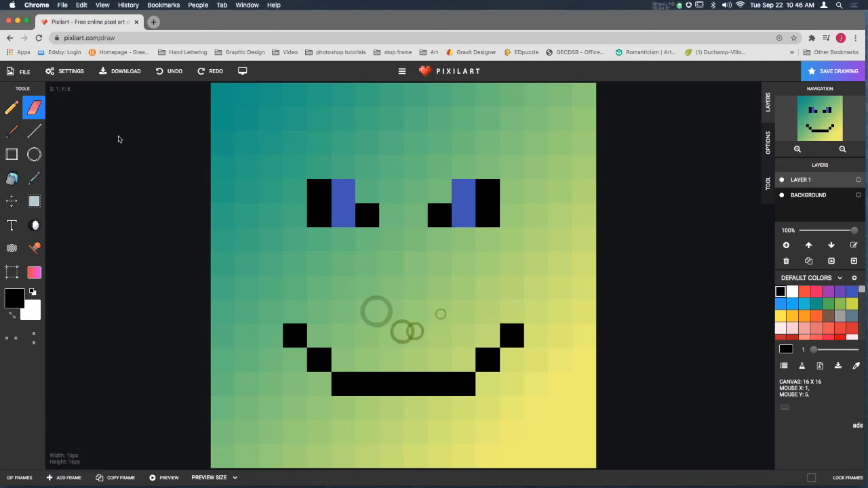
{"action": "left_click", "coordinate": [12, 202]}
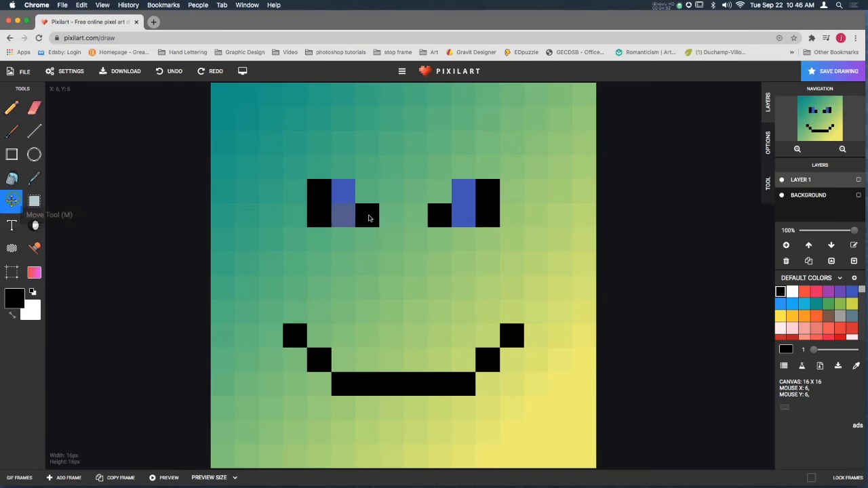
{"action": "mouse_move", "coordinate": [351, 215]}
{"action": "left_mouse_down"}
{"action": "mouse_move", "coordinate": [357, 232]}
{"action": "mouse_move", "coordinate": [337, 210]}
{"action": "left_mouse_up"}
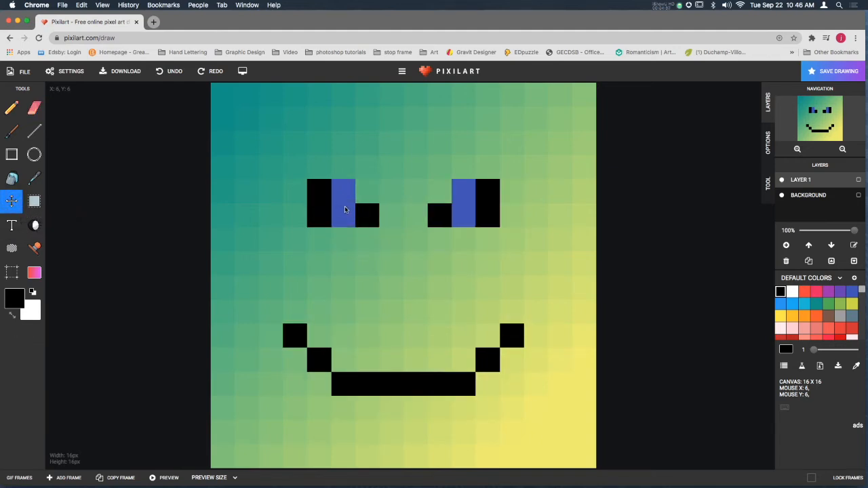
Add a new layer and draw on it a black nose with a two-pixel-wide base and one diagonal pixel rising at each end
{"action": "left_click", "coordinate": [786, 244]}
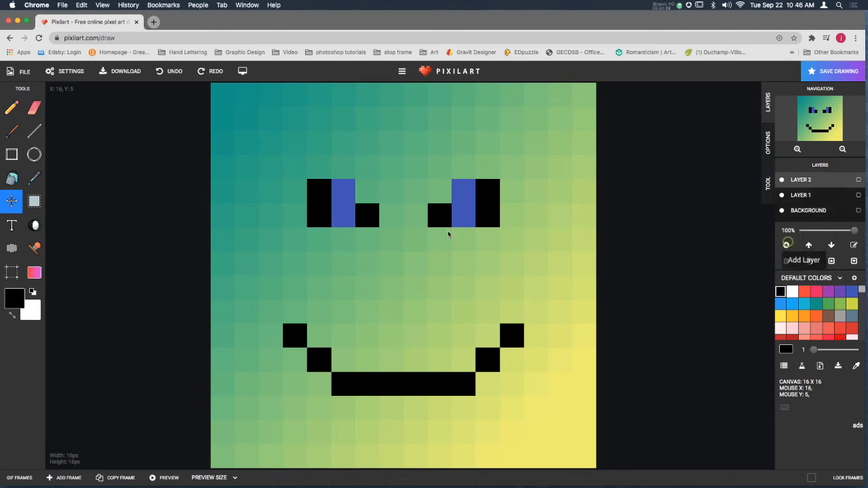
{"action": "left_click", "coordinate": [12, 107]}
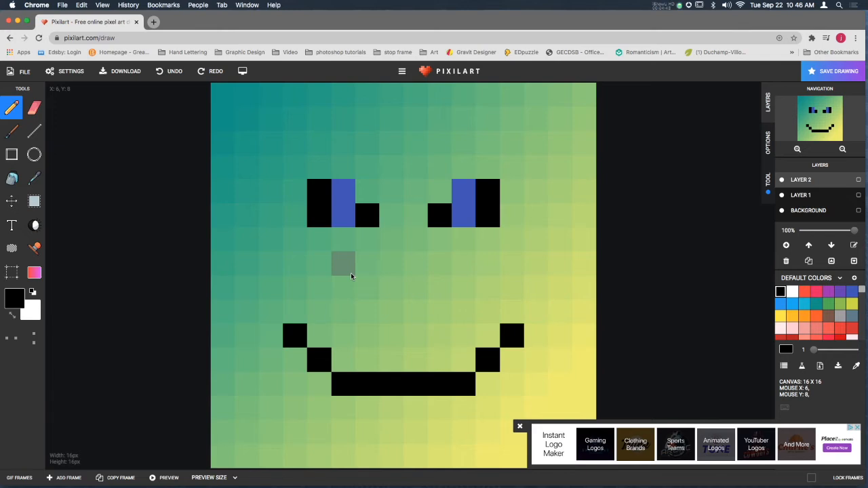
{"action": "left_click", "coordinate": [367, 312]}
{"action": "left_click", "coordinate": [388, 331]}
{"action": "left_click", "coordinate": [410, 331]}
{"action": "left_click", "coordinate": [435, 319]}
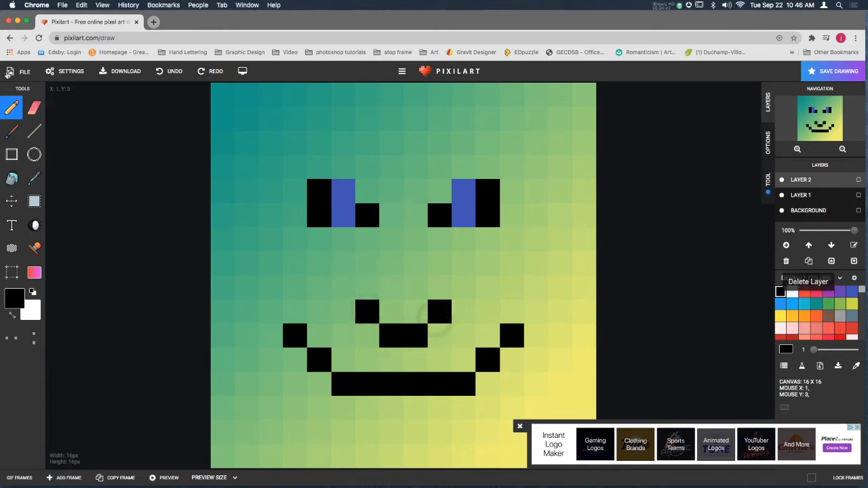
Move the nose on Layer 2 up by one pixel
{"action": "left_click", "coordinate": [11, 200]}
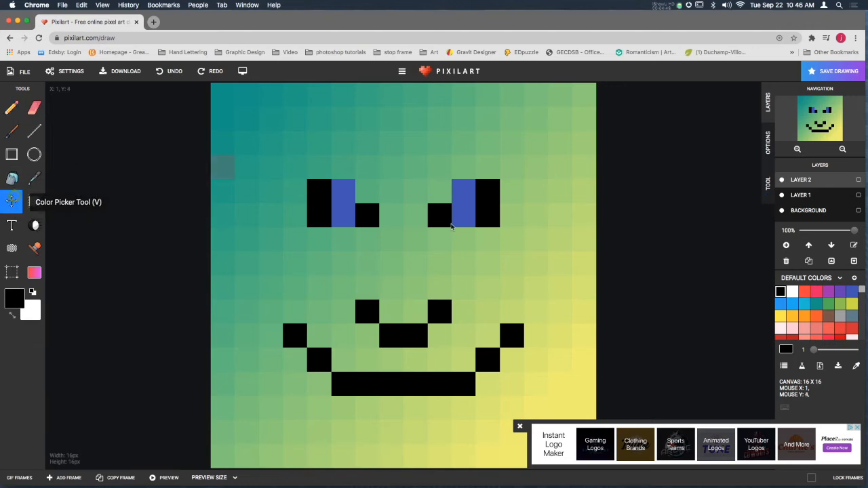
{"action": "mouse_move", "coordinate": [404, 333]}
{"action": "left_mouse_down"}
{"action": "mouse_move", "coordinate": [401, 297]}
{"action": "mouse_move", "coordinate": [403, 334]}
{"action": "left_mouse_up"}
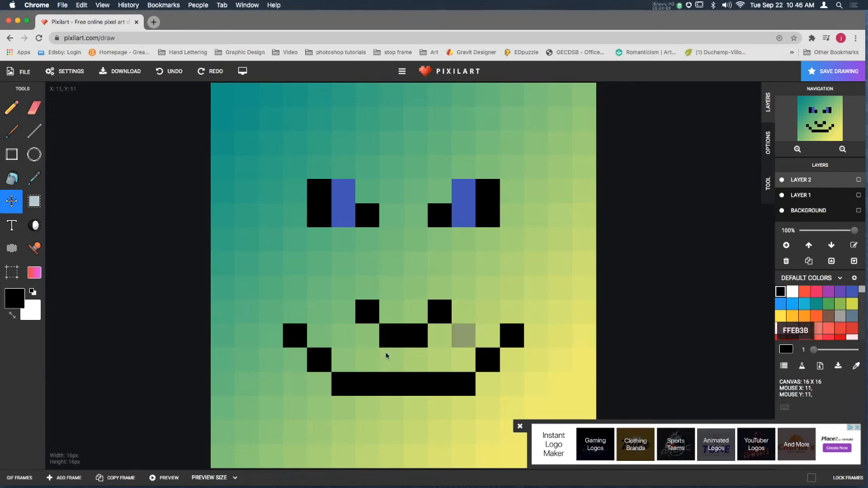
{"action": "left_click_drag", "start_coordinate": [383, 340], "coordinate": [384, 315]}
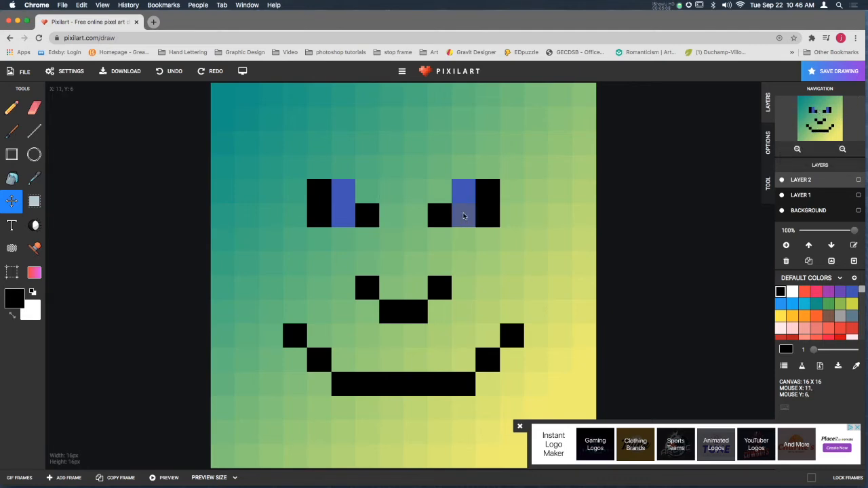
Sample the blue of the eyes and draw one pixel directly below the second and fifth pixels of the mouth's base
{"action": "left_click", "coordinate": [34, 178]}
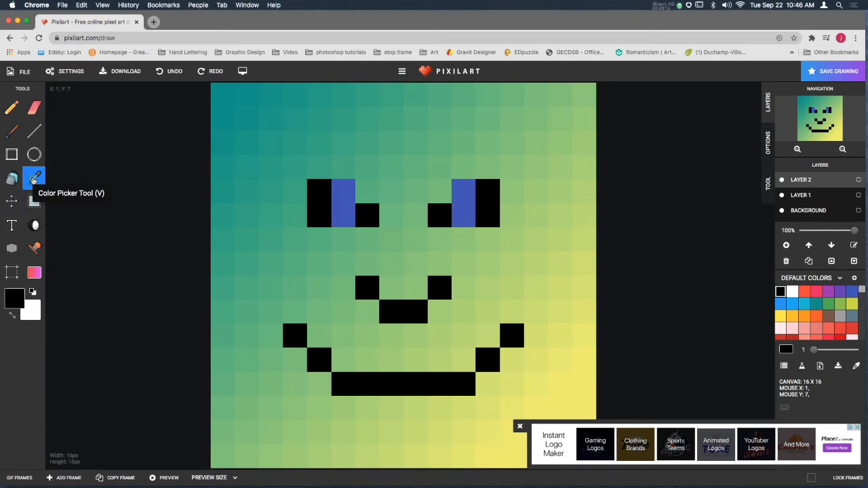
{"action": "left_click", "coordinate": [343, 202]}
{"action": "left_click", "coordinate": [12, 108]}
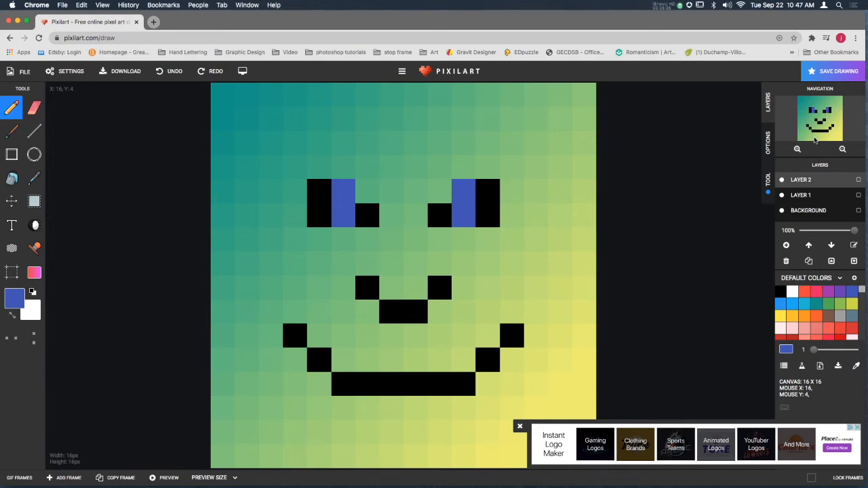
{"action": "left_click", "coordinate": [358, 409]}
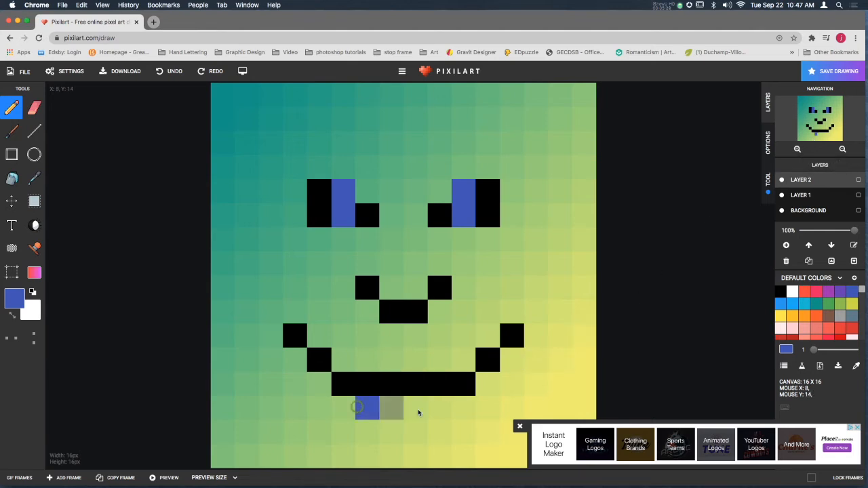
{"action": "left_click", "coordinate": [438, 406]}
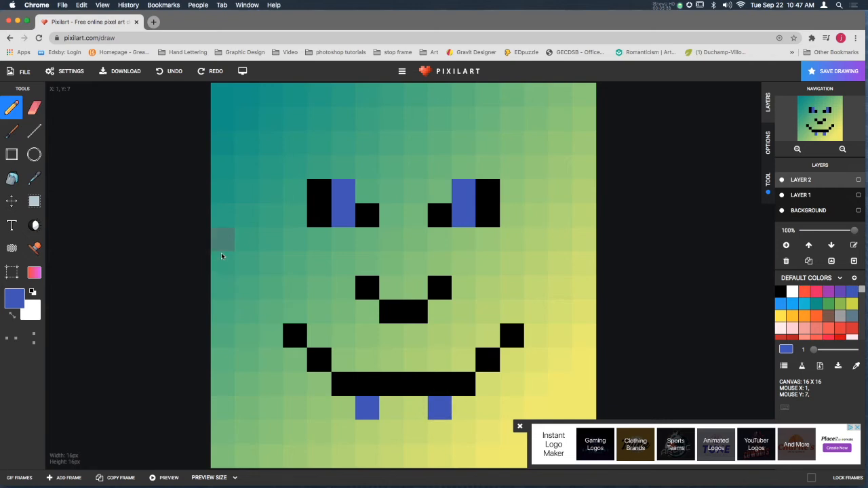
Lengthen both blue drips by one pixel and fill the row under the mouth's base to a six-pixel-wide blue band
{"action": "left_click", "coordinate": [366, 430]}
{"action": "left_click", "coordinate": [352, 412]}
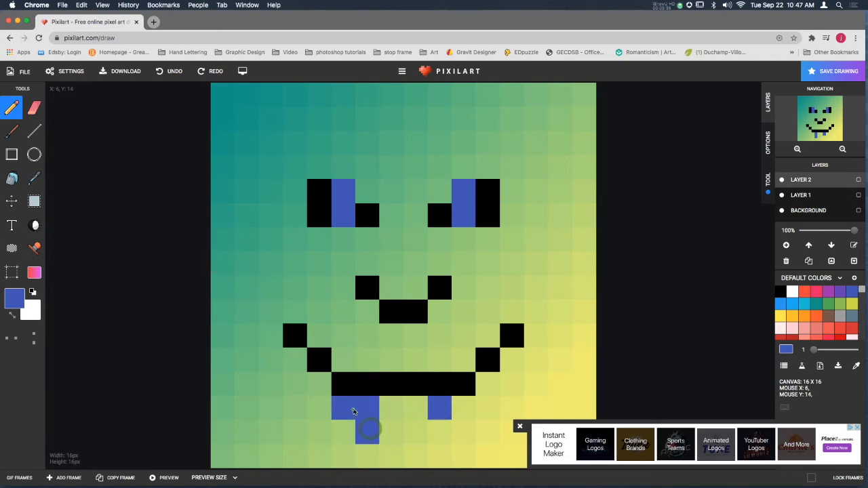
{"action": "left_click", "coordinate": [437, 426]}
{"action": "left_click", "coordinate": [460, 406]}
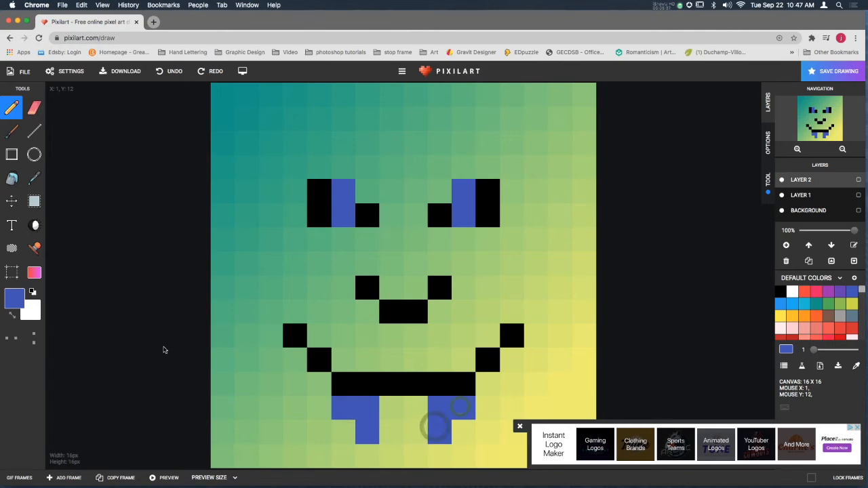
{"action": "left_click", "coordinate": [392, 407]}
{"action": "left_click", "coordinate": [410, 405]}
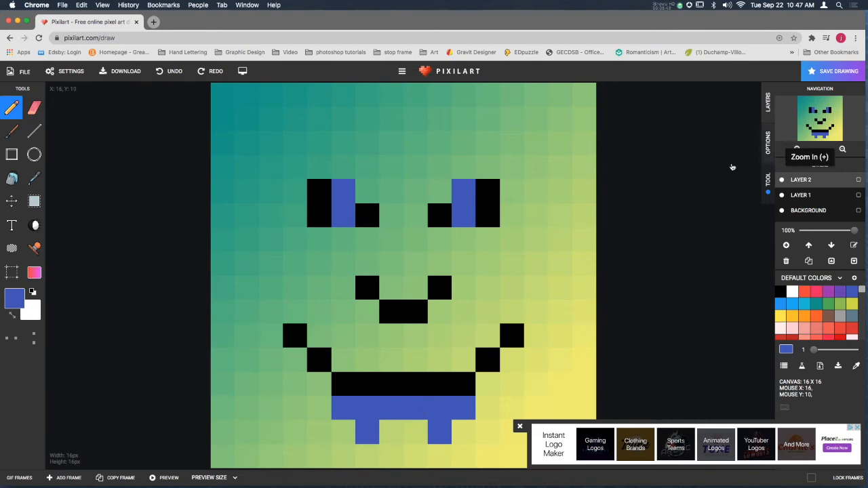
Extend the left blue drip one pixel down, add a pixel on its inner side, and paint blue over the mouth base's second to fourth pixels
{"action": "left_click", "coordinate": [371, 450]}
{"action": "left_click", "coordinate": [391, 431]}
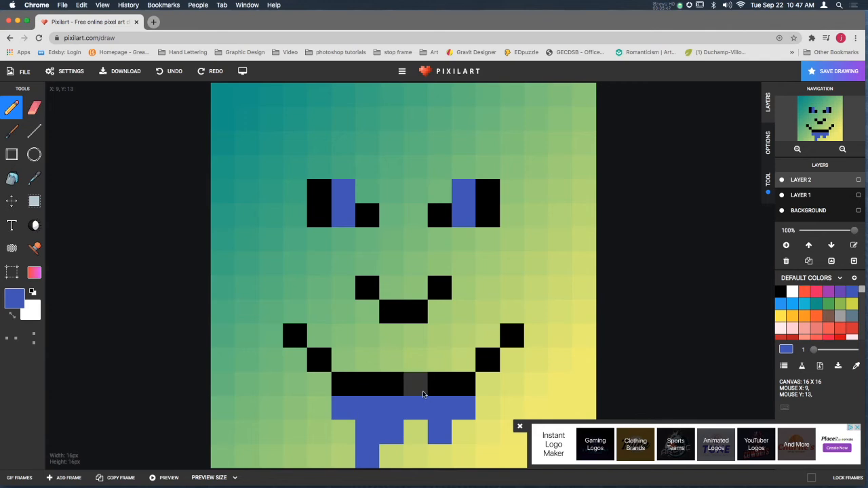
{"action": "left_click", "coordinate": [367, 385]}
{"action": "left_click", "coordinate": [392, 386]}
{"action": "left_click", "coordinate": [409, 384]}
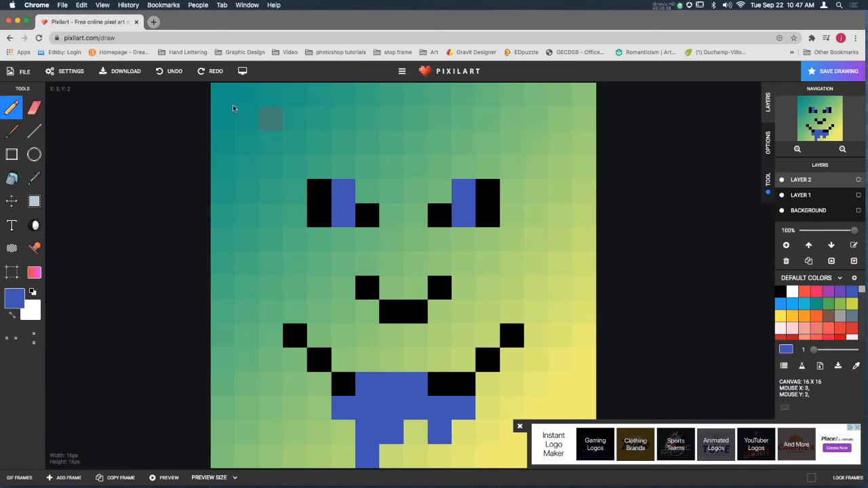
Save the drawing as a .pixil file named "purple drool master"
{"action": "left_click", "coordinate": [24, 73]}
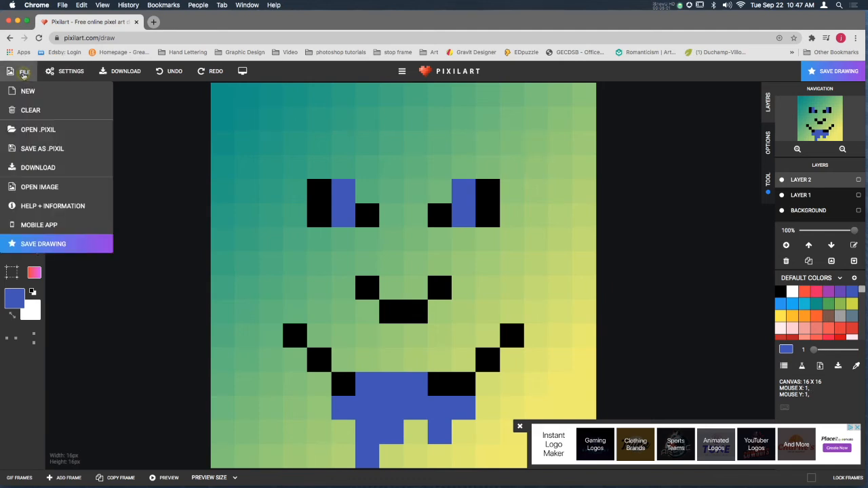
{"action": "left_click", "coordinate": [51, 149]}
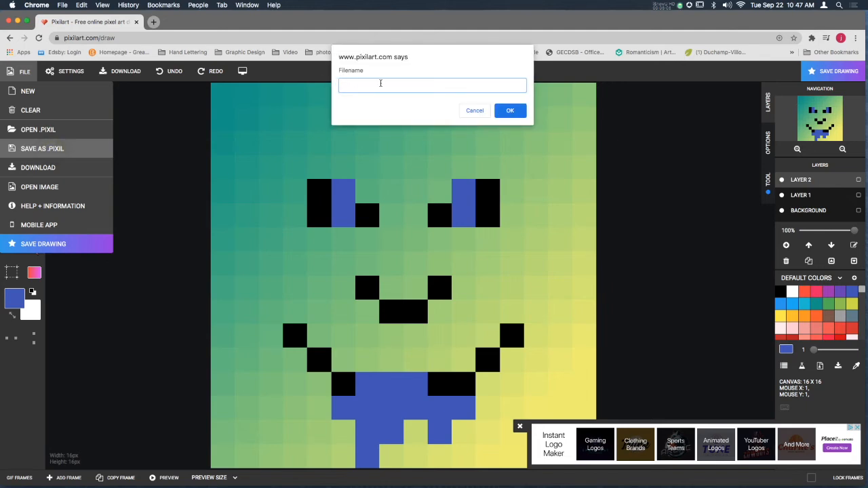
{"action": "type", "text": "d"}
{"action": "type", "text": "purple"}
{"action": "type", "text": " d"}
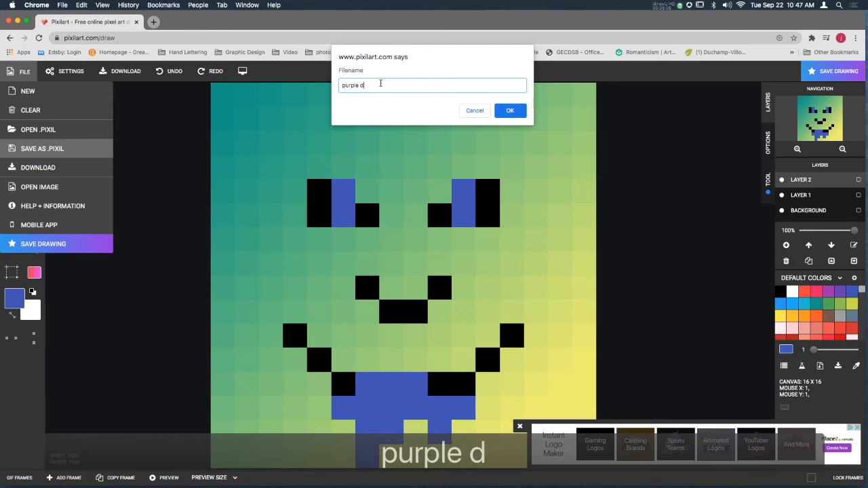
{"action": "type", "text": "rool master"}
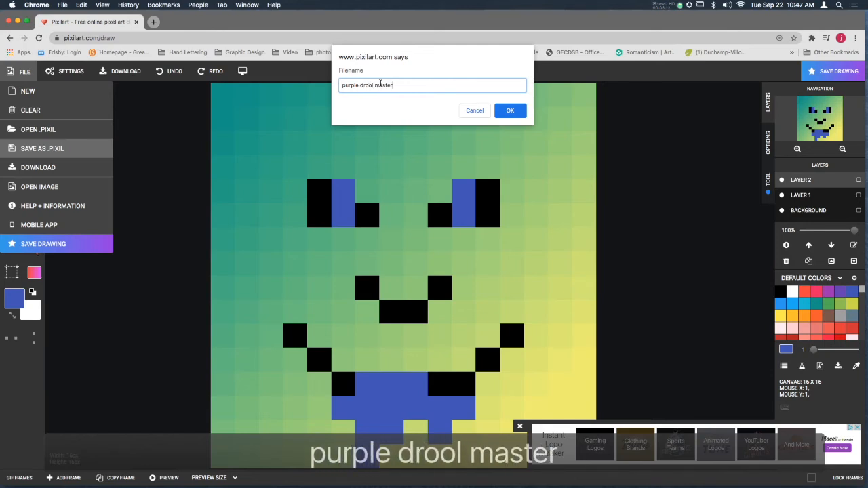
{"action": "triple_click", "coordinate": [396, 83]}
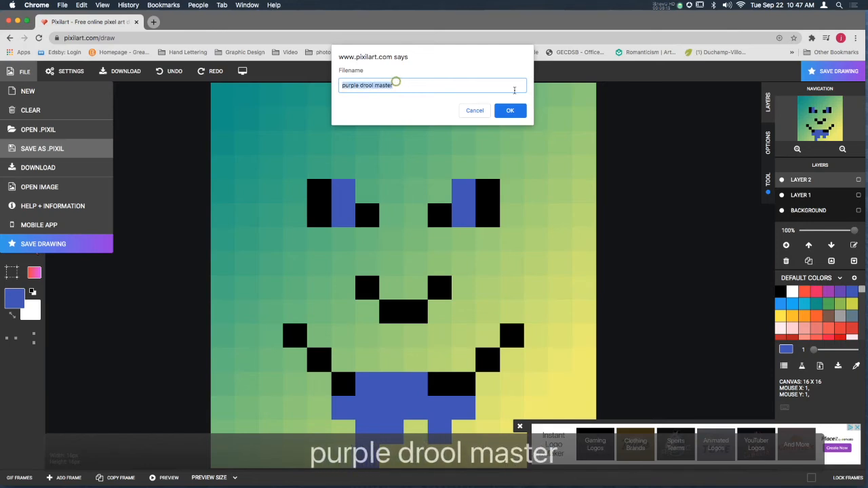
{"action": "left_click", "coordinate": [514, 109]}
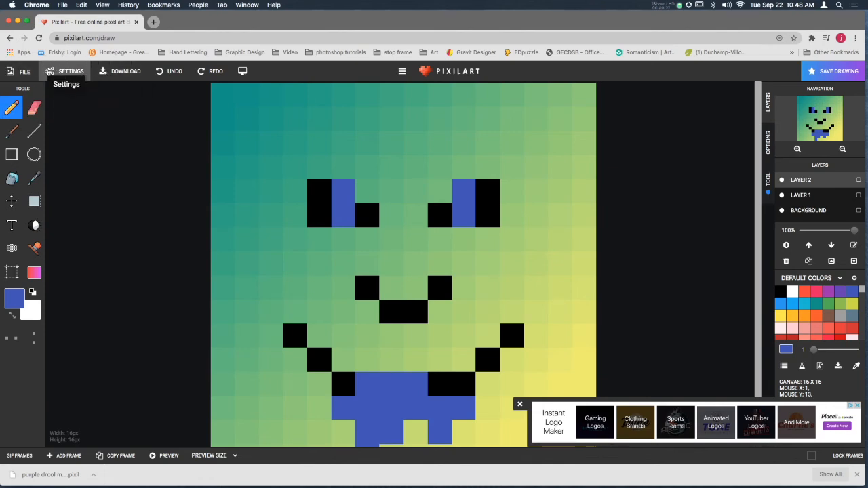
Clear the entire drawing so that the canvas is blank
{"action": "left_click", "coordinate": [28, 74]}
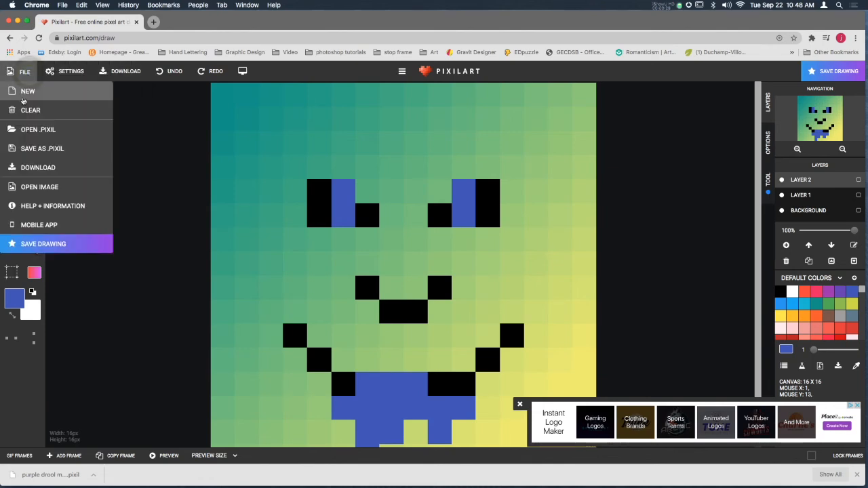
{"action": "left_click", "coordinate": [23, 110]}
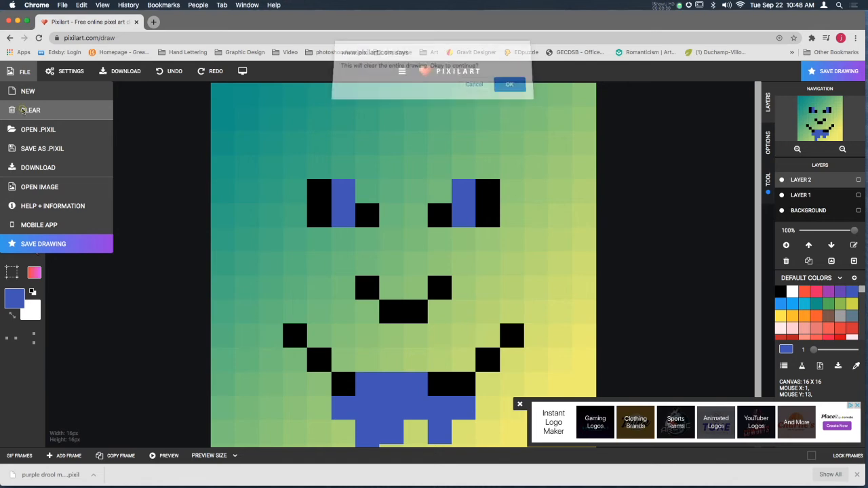
{"action": "left_click", "coordinate": [511, 89]}
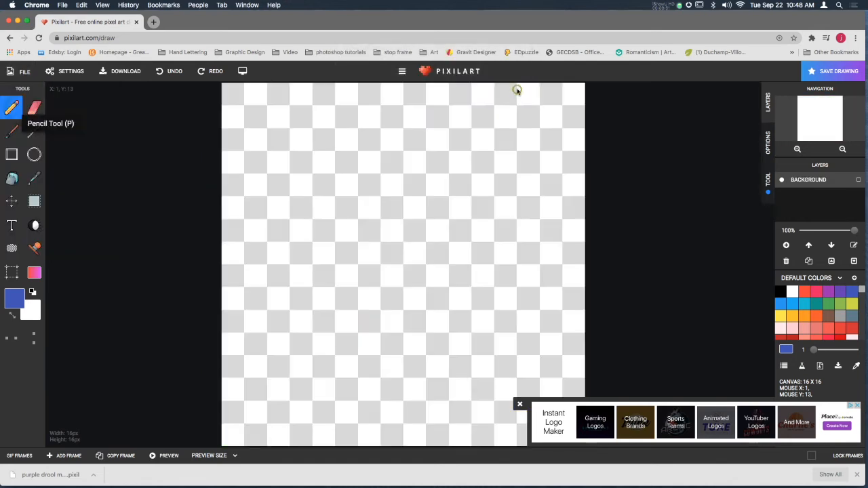
Open purple drool master.pixil from the Downloads folder, replacing the blank canvas
{"action": "left_click", "coordinate": [24, 71]}
{"action": "left_click", "coordinate": [42, 133]}
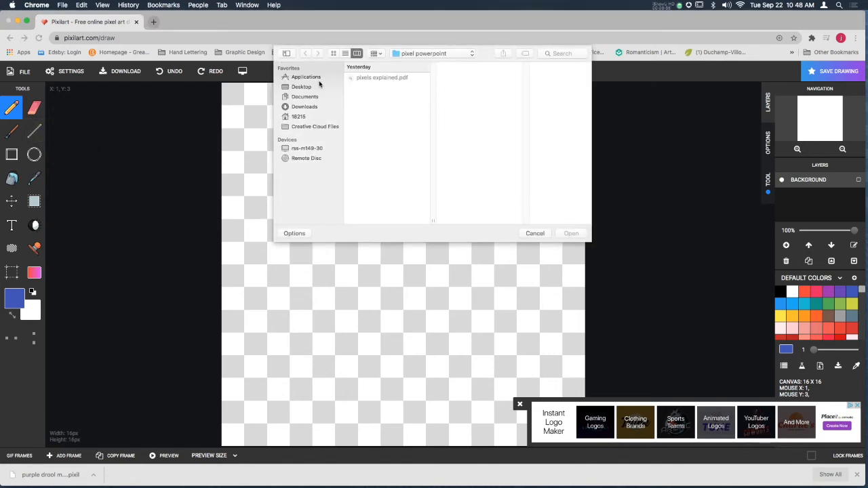
{"action": "left_click", "coordinate": [306, 87]}
{"action": "left_click", "coordinate": [305, 97]}
{"action": "left_click", "coordinate": [306, 107]}
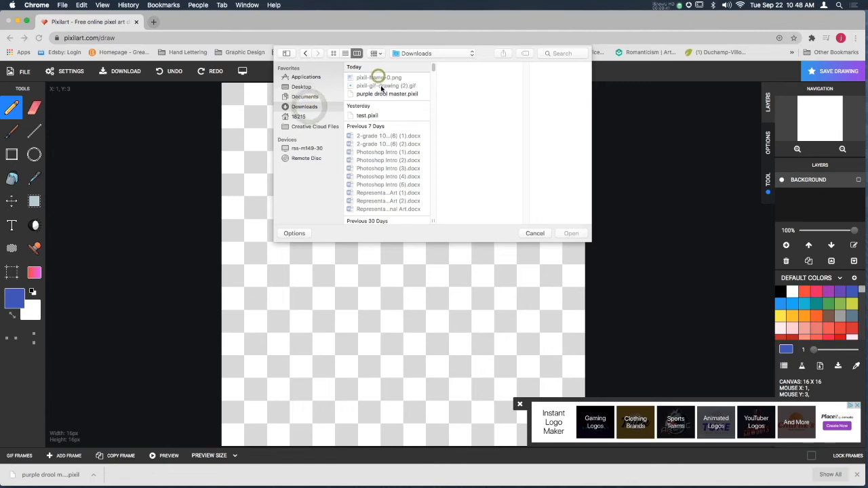
{"action": "left_click", "coordinate": [381, 94]}
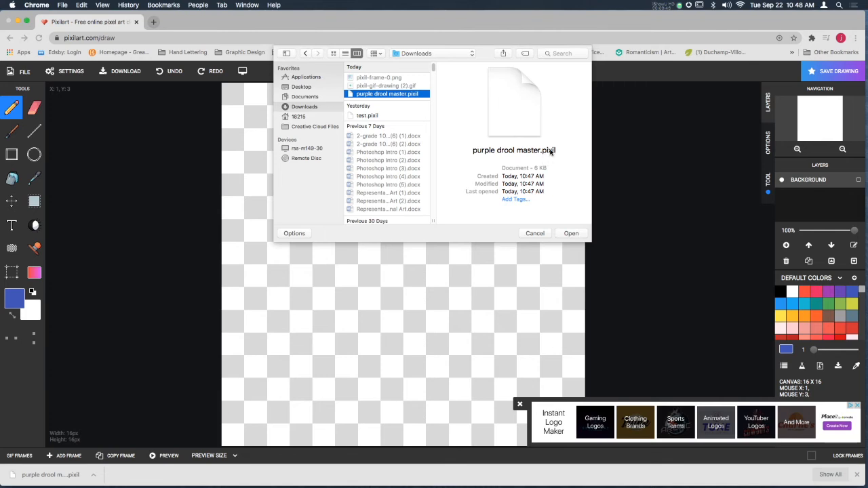
{"action": "left_click", "coordinate": [576, 236]}
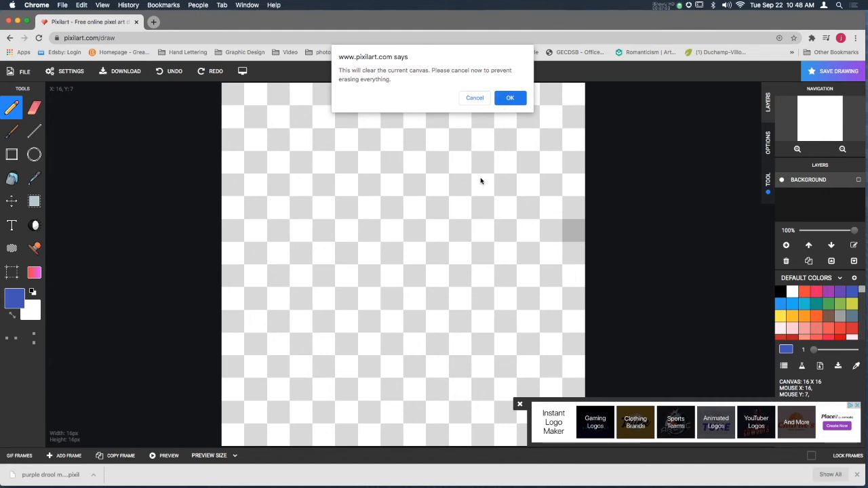
{"action": "left_click", "coordinate": [512, 98]}
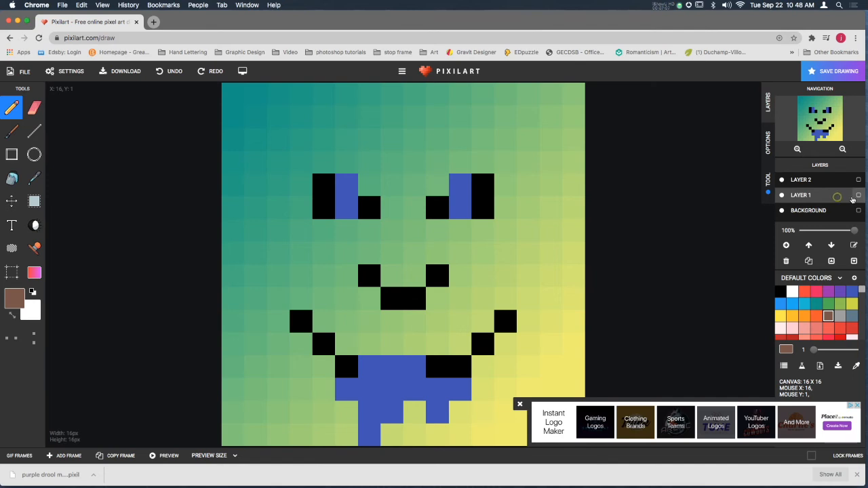
Toggle the visibility of Layer 2 off and on to check the reopened drawing's separate layers, leaving it visible
{"action": "left_click", "coordinate": [783, 180]}
{"action": "left_click", "coordinate": [783, 180]}
{"action": "left_click", "coordinate": [783, 181]}
{"action": "left_click", "coordinate": [783, 180]}
{"action": "left_click", "coordinate": [783, 181]}
{"action": "left_click", "coordinate": [783, 181]}
{"action": "left_click", "coordinate": [783, 180]}
{"action": "left_click", "coordinate": [783, 180]}
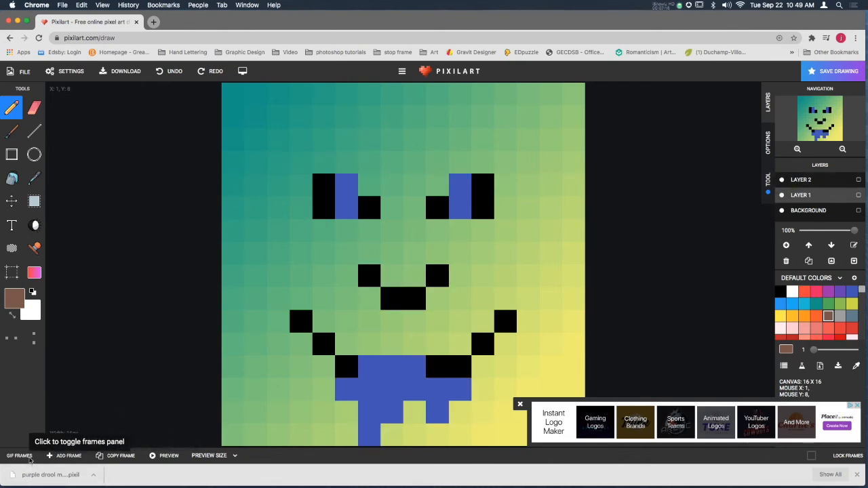
Download the drawing as a PNG image at its original 16 x 16 size
{"action": "left_click", "coordinate": [24, 72]}
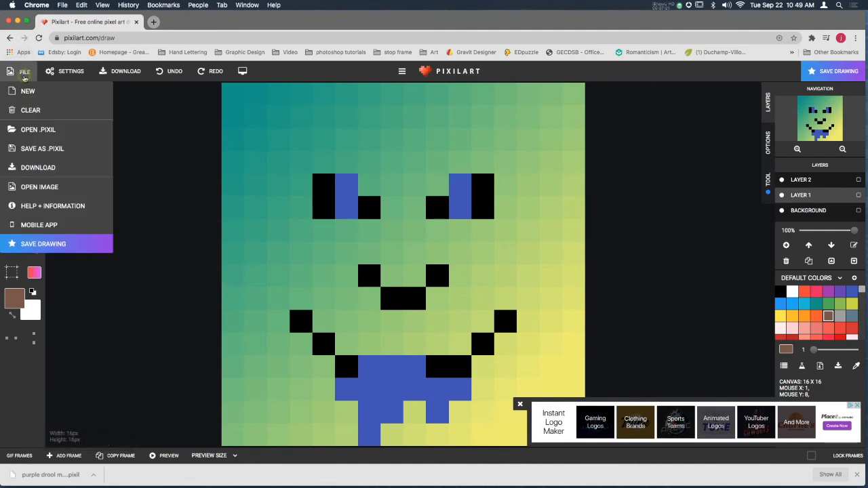
{"action": "left_click", "coordinate": [49, 169]}
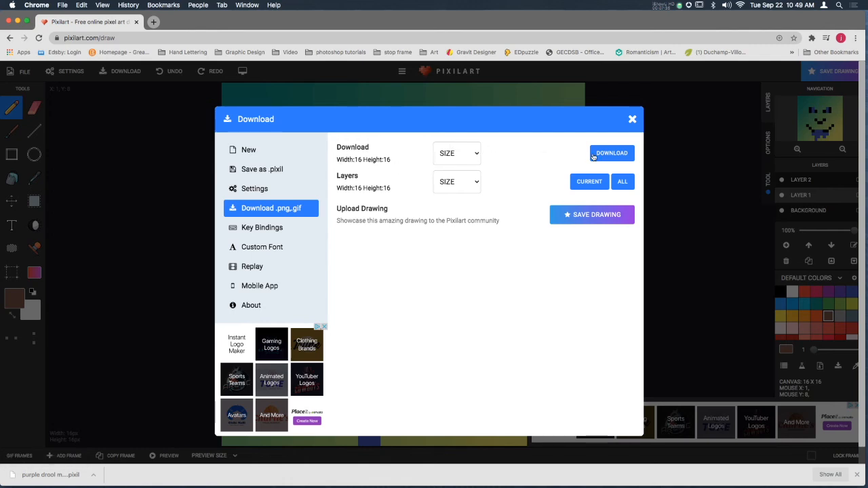
{"action": "left_click", "coordinate": [618, 155]}
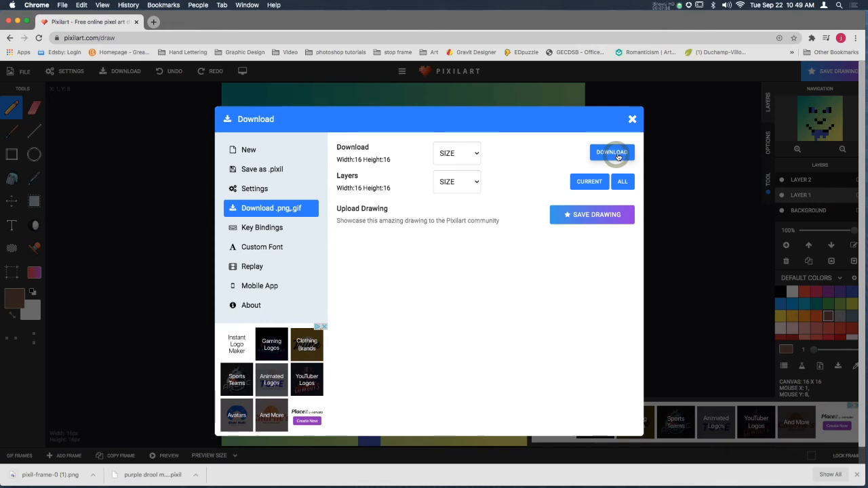
Show the downloaded pixil-frame-0 (1).png in Finder, preview it at actual size, then return to Pixilart and close the download dialog
{"action": "left_click", "coordinate": [95, 476]}
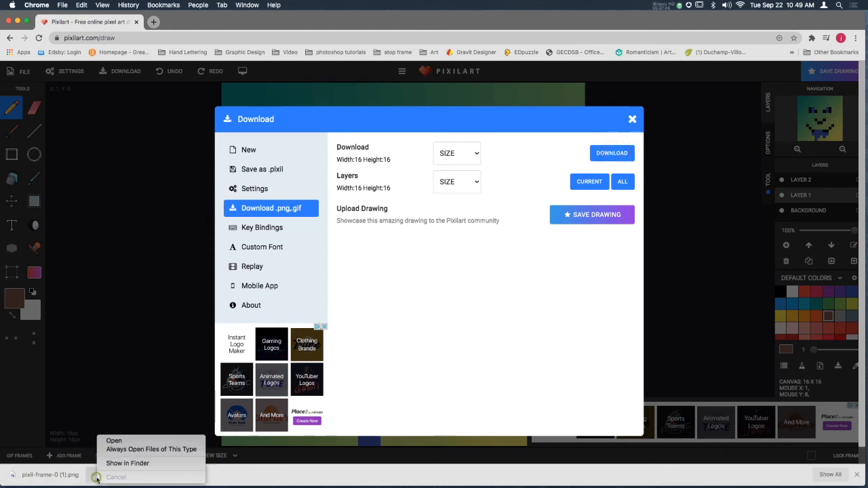
{"action": "left_click", "coordinate": [120, 466]}
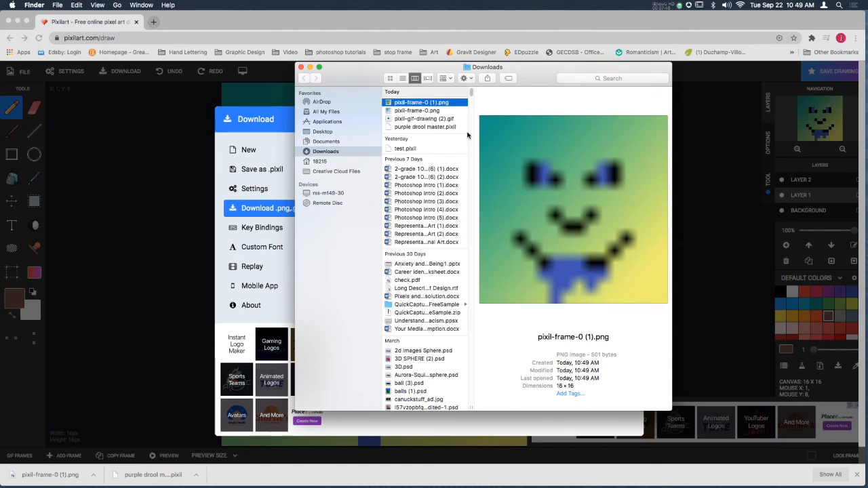
{"action": "left_click", "coordinate": [425, 110]}
{"action": "left_click", "coordinate": [425, 103]}
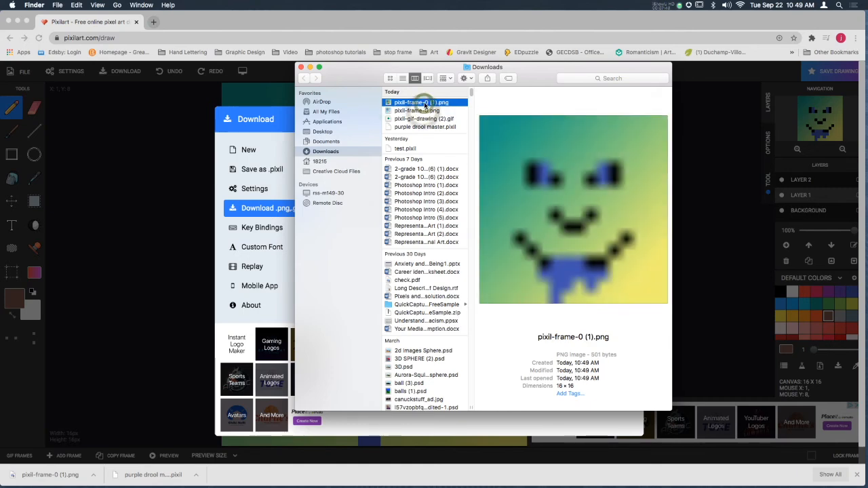
{"action": "key", "text": "space"}
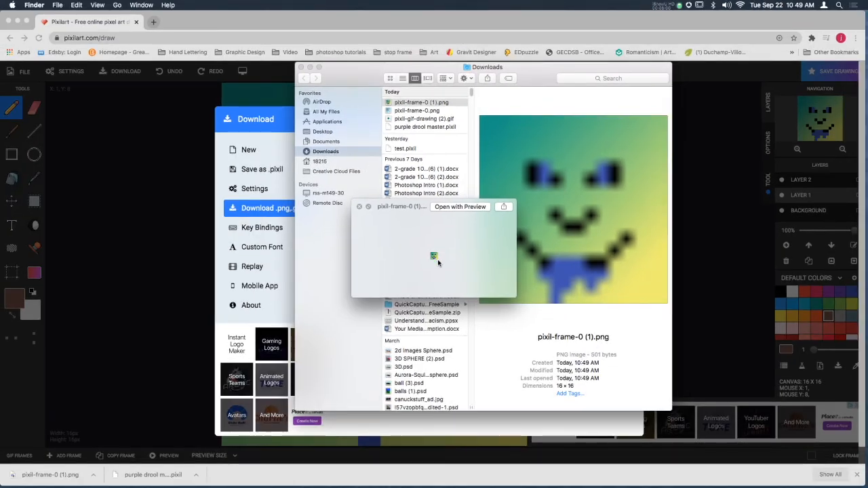
{"action": "left_click_drag", "start_coordinate": [413, 207], "coordinate": [292, 59]}
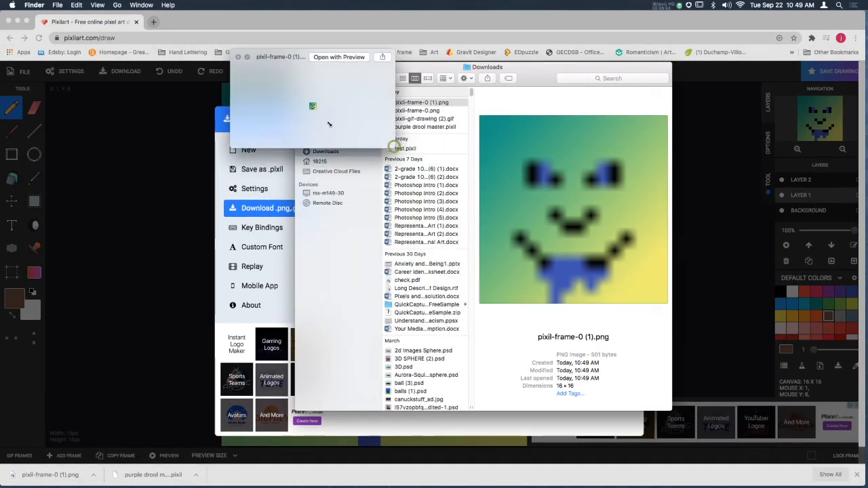
{"action": "left_click_drag", "start_coordinate": [274, 56], "coordinate": [48, 27]}
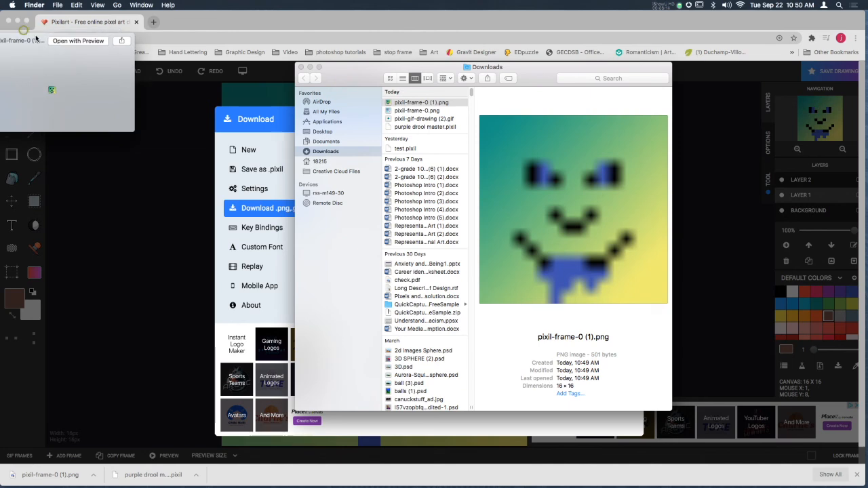
{"action": "left_click_drag", "start_coordinate": [24, 33], "coordinate": [244, 123]}
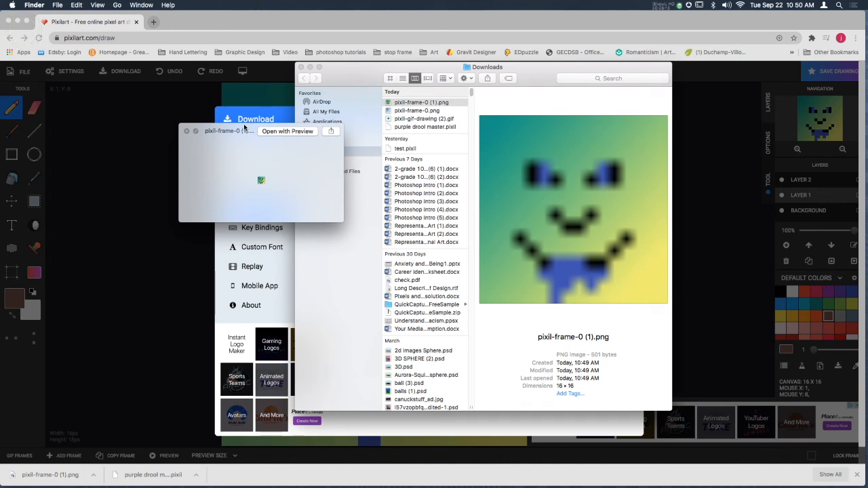
{"action": "left_click", "coordinate": [49, 26]}
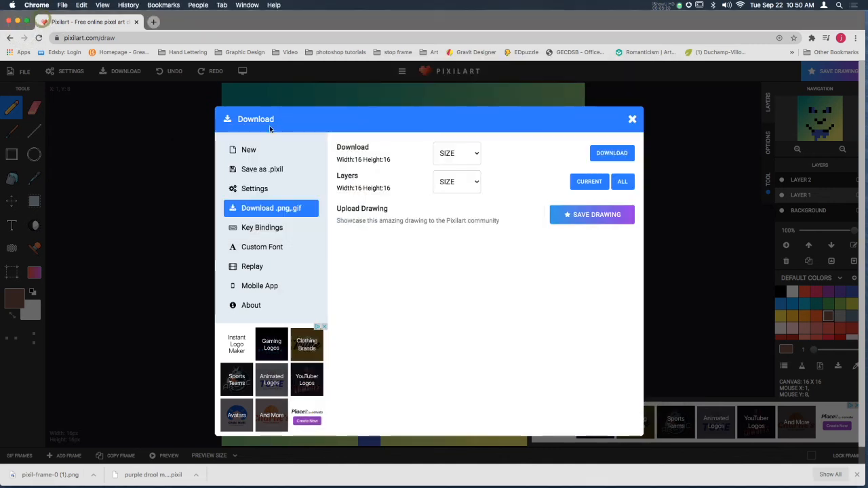
{"action": "left_click", "coordinate": [633, 121]}
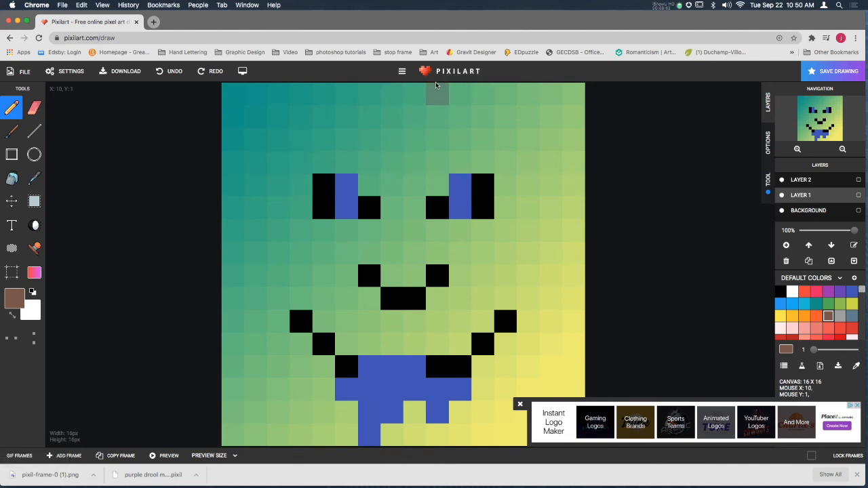
Create a new drawing from the 500x500 preset, discarding the current one
{"action": "left_click", "coordinate": [20, 71]}
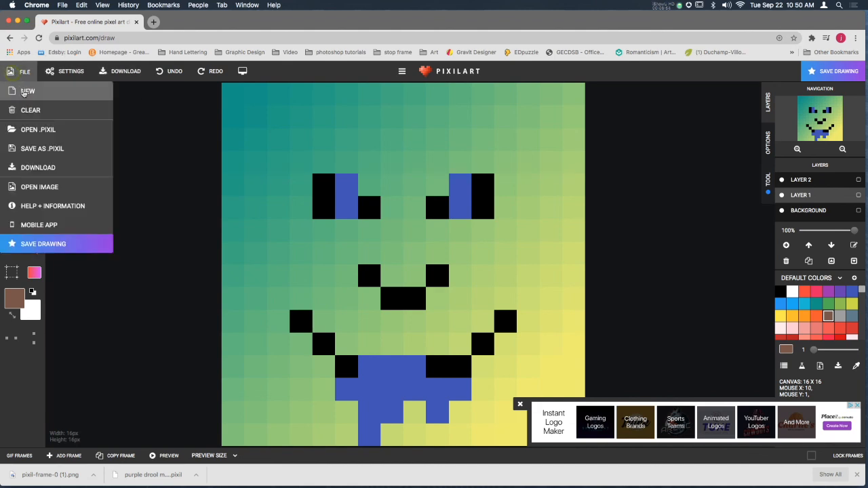
{"action": "left_click", "coordinate": [26, 92]}
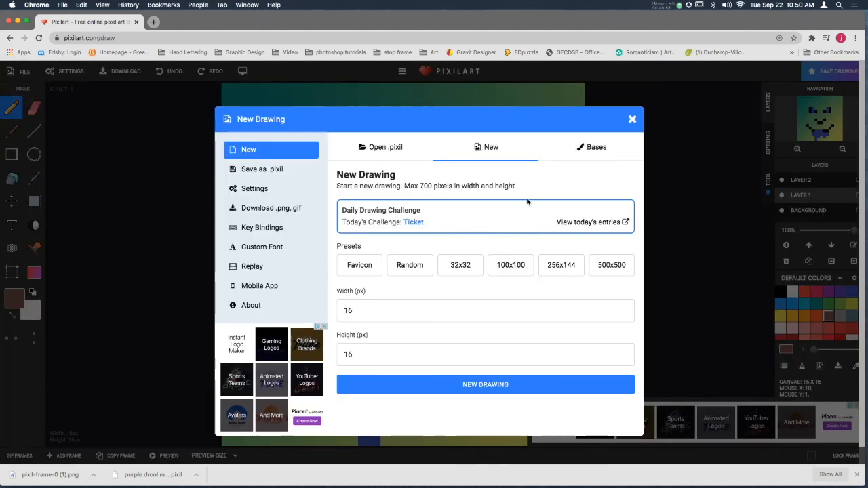
{"action": "left_click", "coordinate": [612, 265]}
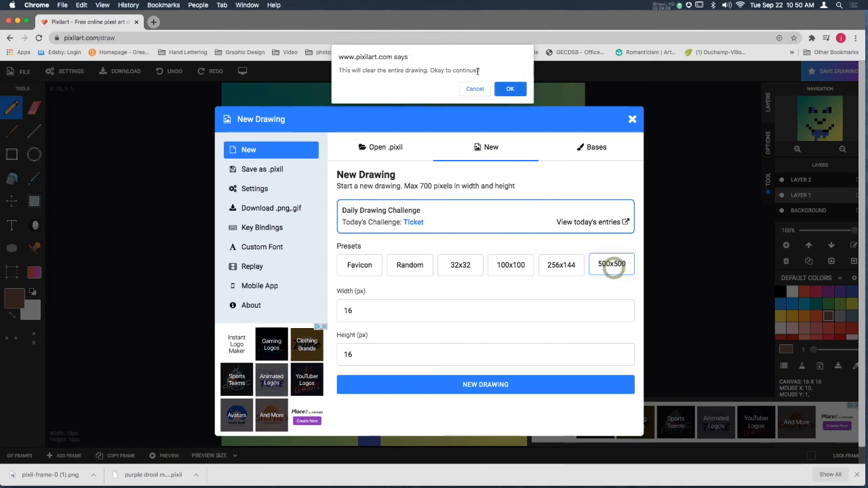
{"action": "left_click", "coordinate": [509, 89]}
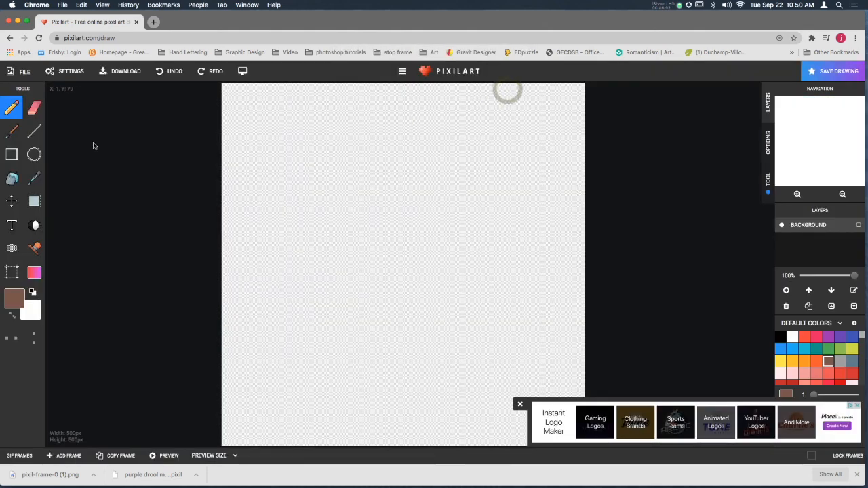
Draw a large circle in the lower middle of the canvas and fill it with the current brown
{"action": "left_click", "coordinate": [34, 155]}
{"action": "left_click_drag", "start_coordinate": [284, 182], "coordinate": [357, 255]}
{"action": "left_click_drag", "start_coordinate": [409, 325], "coordinate": [495, 389]}
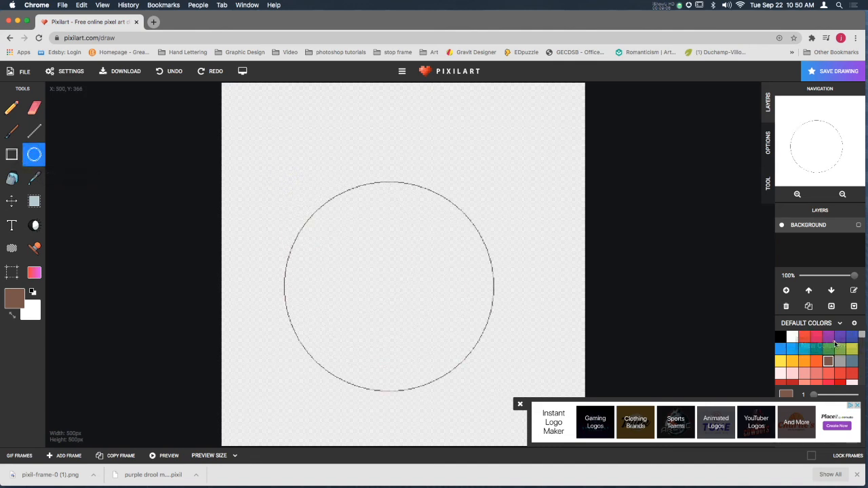
{"action": "left_click", "coordinate": [12, 180]}
{"action": "left_click", "coordinate": [358, 271]}
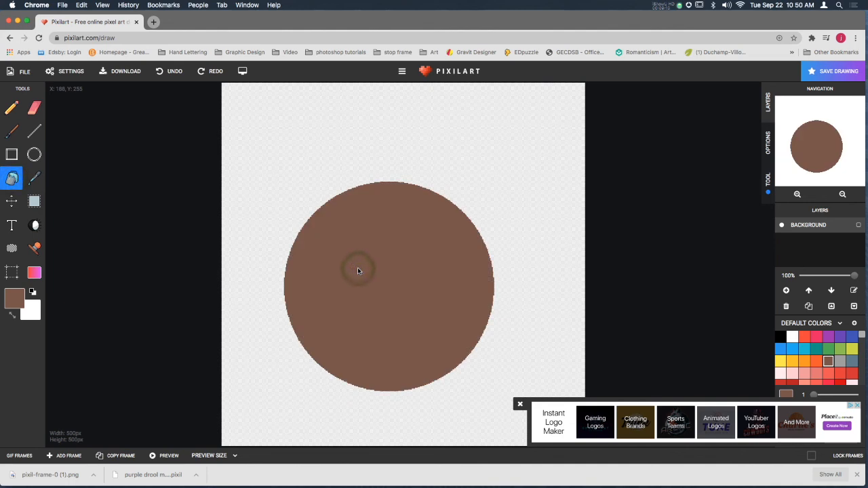
Paint loose blue freehand strokes with the Brush tool above and on both sides of the brown circle
{"action": "left_click", "coordinate": [12, 108]}
{"action": "left_click", "coordinate": [13, 131]}
{"action": "mouse_move", "coordinate": [460, 109]}
{"action": "left_mouse_down"}
{"action": "mouse_move", "coordinate": [346, 123]}
{"action": "mouse_move", "coordinate": [329, 157]}
{"action": "mouse_move", "coordinate": [464, 164]}
{"action": "left_mouse_up"}
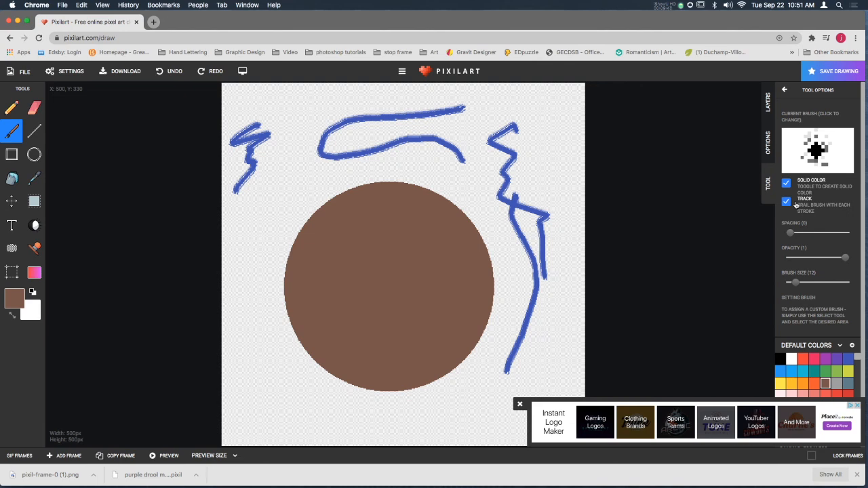
Set the brush size to 57 and paint a thick brown zigzag at the circle's upper left
{"action": "left_click_drag", "start_coordinate": [790, 285], "coordinate": [821, 283]}
{"action": "mouse_move", "coordinate": [303, 152]}
{"action": "left_mouse_down"}
{"action": "mouse_move", "coordinate": [293, 206]}
{"action": "mouse_move", "coordinate": [233, 252]}
{"action": "left_mouse_up"}
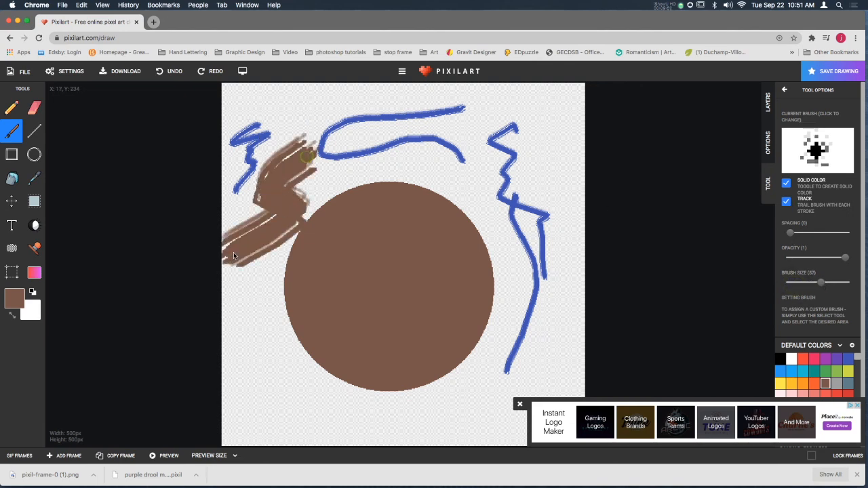
Paint a thick teal zigzag over the circle's upper left and, with brush spacing 19, a curved teal stroke along its right and lower edges
{"action": "left_click", "coordinate": [814, 372]}
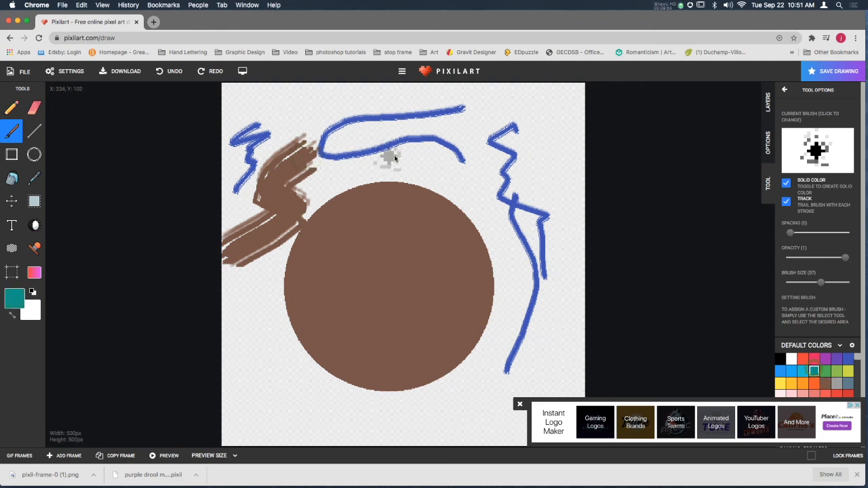
{"action": "mouse_move", "coordinate": [388, 157]}
{"action": "left_mouse_down"}
{"action": "mouse_move", "coordinate": [408, 215]}
{"action": "mouse_move", "coordinate": [316, 299]}
{"action": "left_mouse_up"}
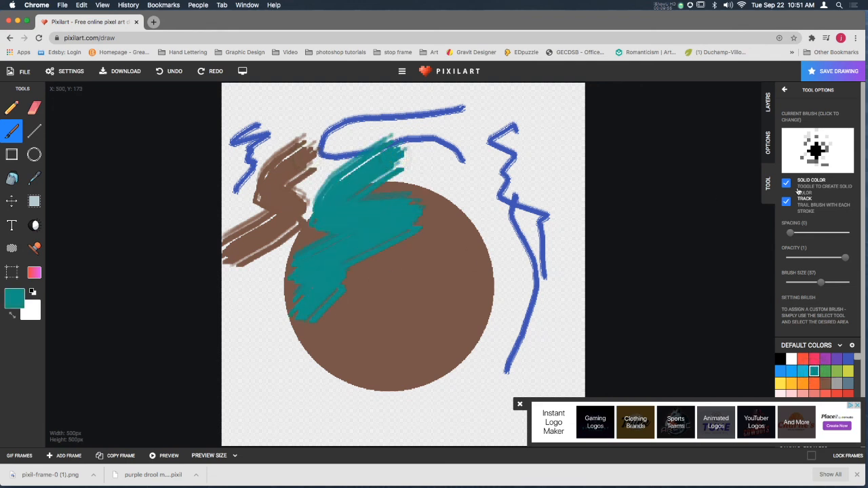
{"action": "left_click_drag", "start_coordinate": [790, 233], "coordinate": [811, 233]}
{"action": "mouse_move", "coordinate": [547, 161]}
{"action": "left_mouse_down"}
{"action": "mouse_move", "coordinate": [532, 169]}
{"action": "mouse_move", "coordinate": [449, 331]}
{"action": "mouse_move", "coordinate": [307, 372]}
{"action": "left_mouse_up"}
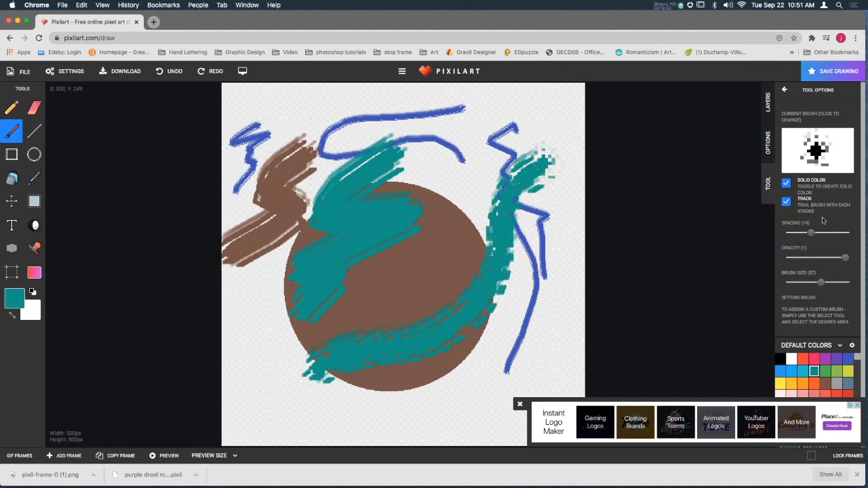
{"action": "left_click", "coordinate": [769, 104]}
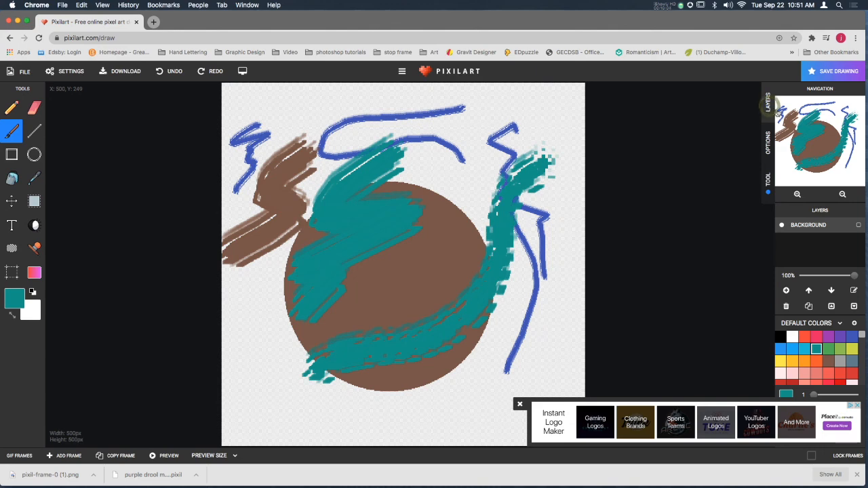
{"action": "mouse_move", "coordinate": [852, 276]}
{"action": "left_mouse_down"}
{"action": "mouse_move", "coordinate": [820, 279]}
{"action": "mouse_move", "coordinate": [861, 278]}
{"action": "left_mouse_up"}
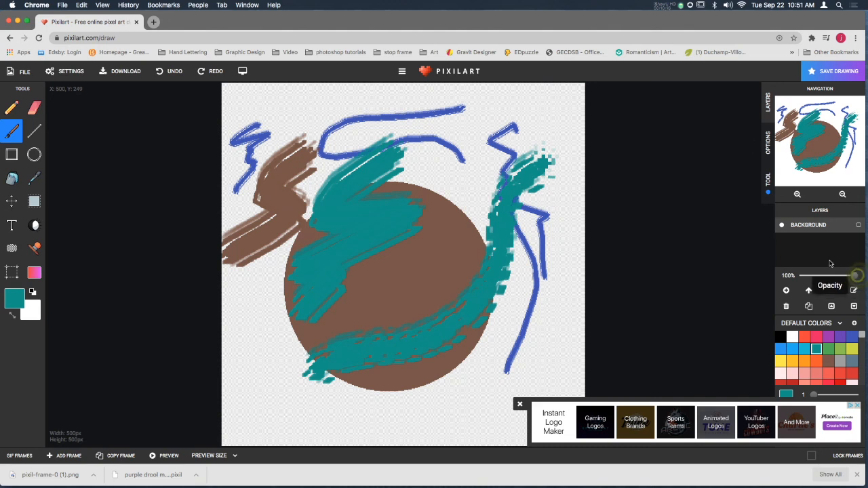
{"action": "left_click", "coordinate": [768, 144]}
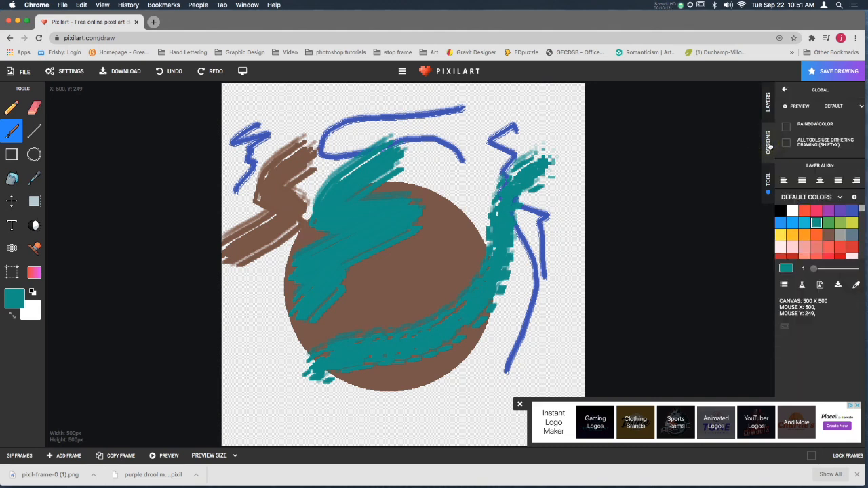
{"action": "left_click", "coordinate": [769, 103]}
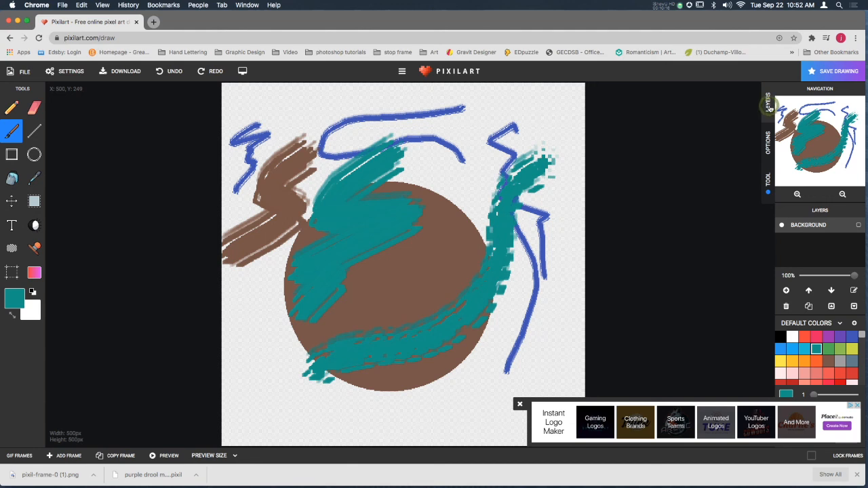